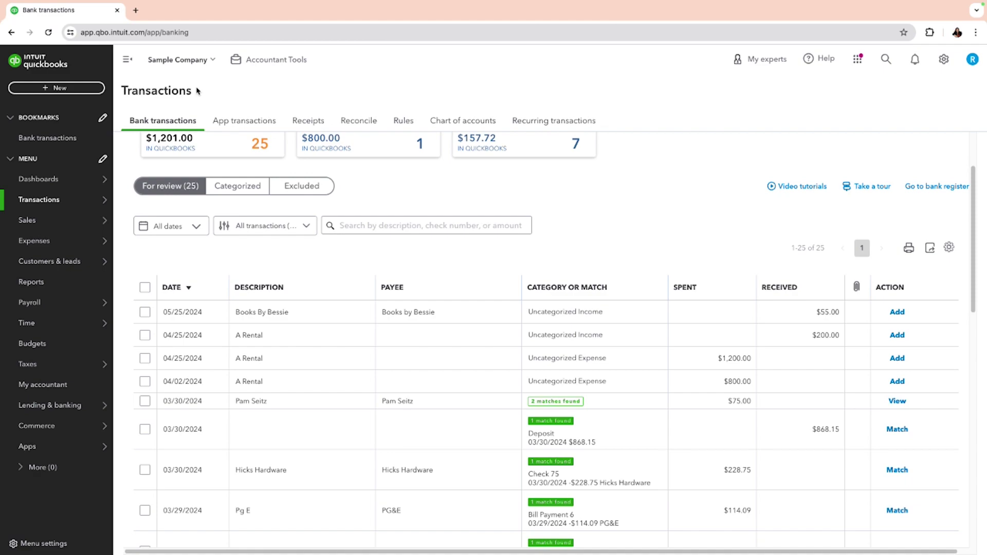
Check which QuickBooks view is active in the settings and open the bank transactions list.
mouse_move(59, 194)
left_click(945, 61)
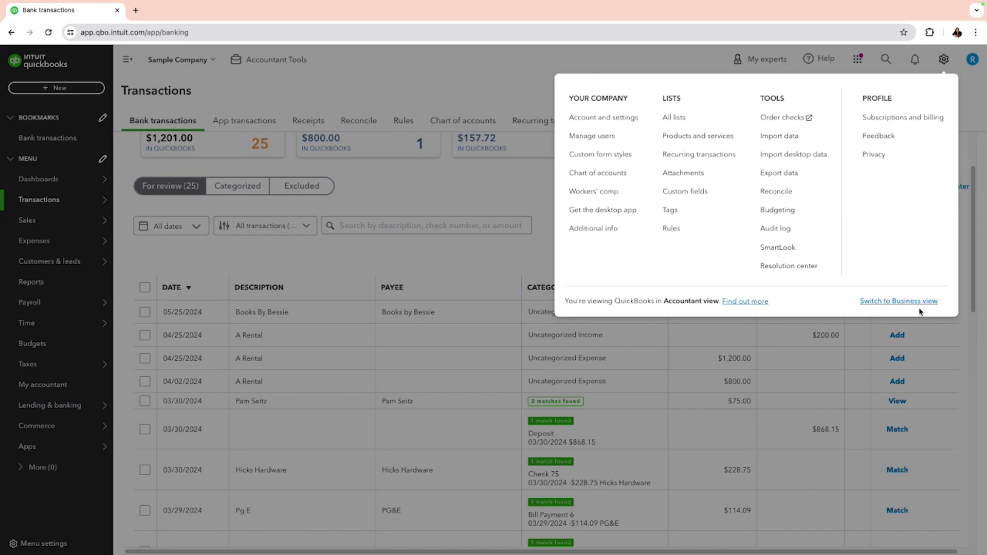
left_click(388, 71)
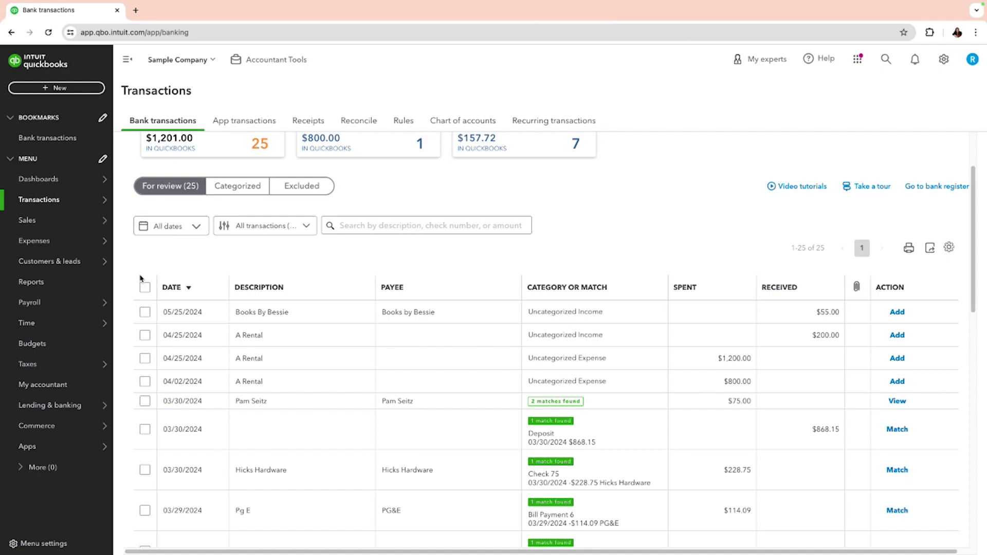
mouse_move(57, 213)
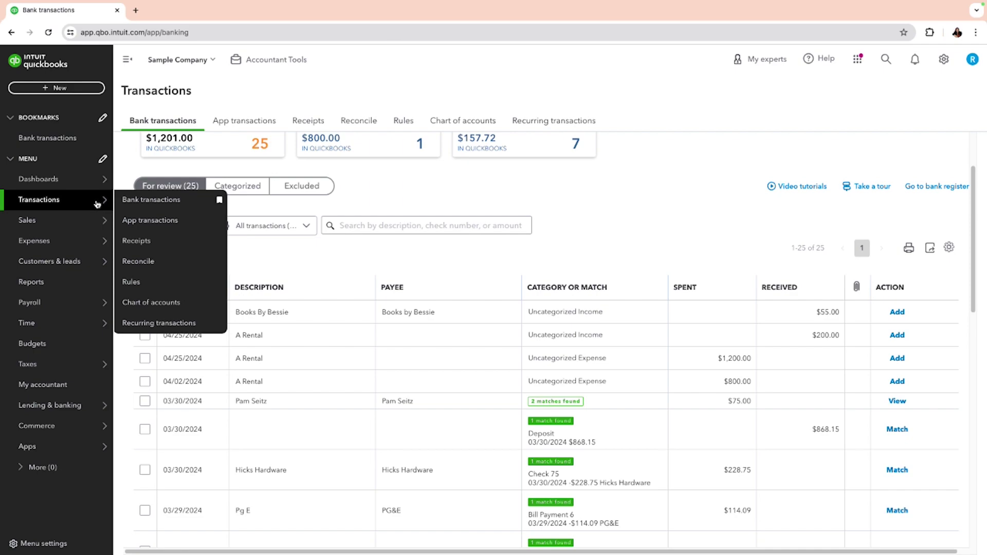
left_click(163, 206)
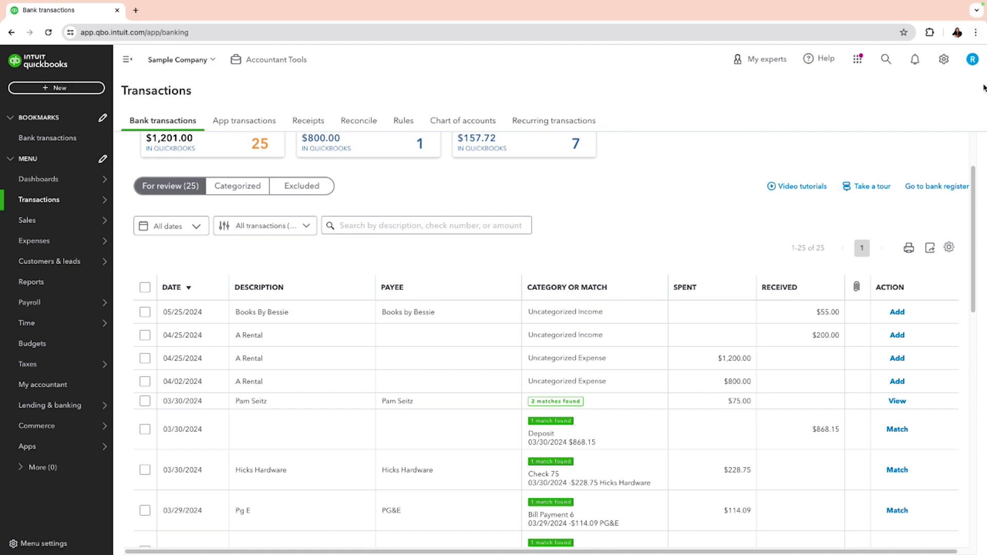
Switch the company to Business view and back to Accountant view.
left_click(943, 60)
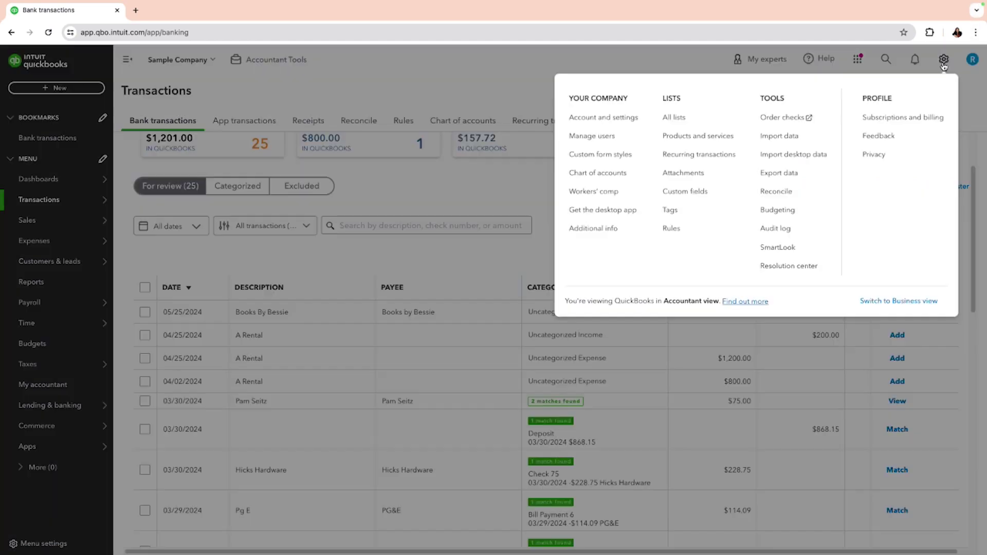
left_click(914, 302)
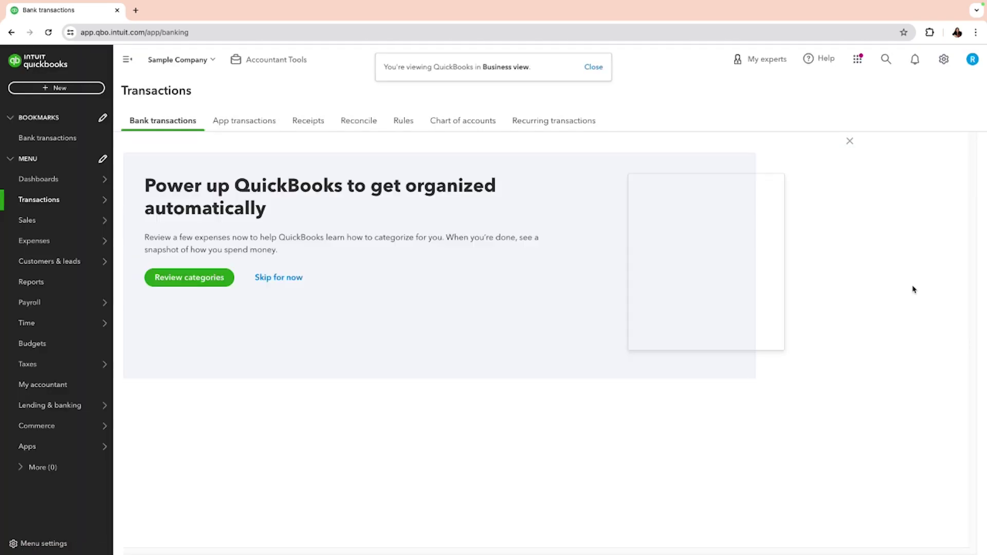
left_click(945, 62)
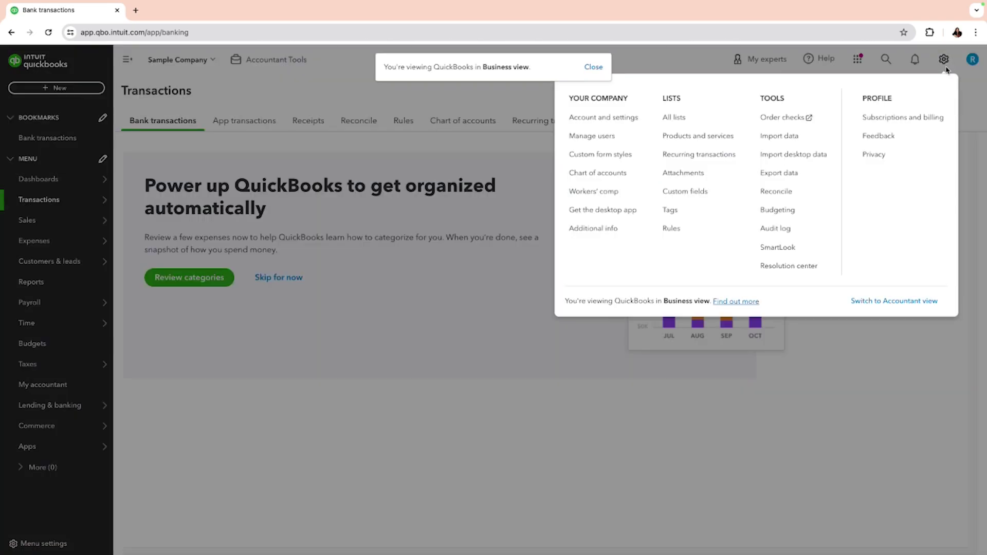
left_click(889, 302)
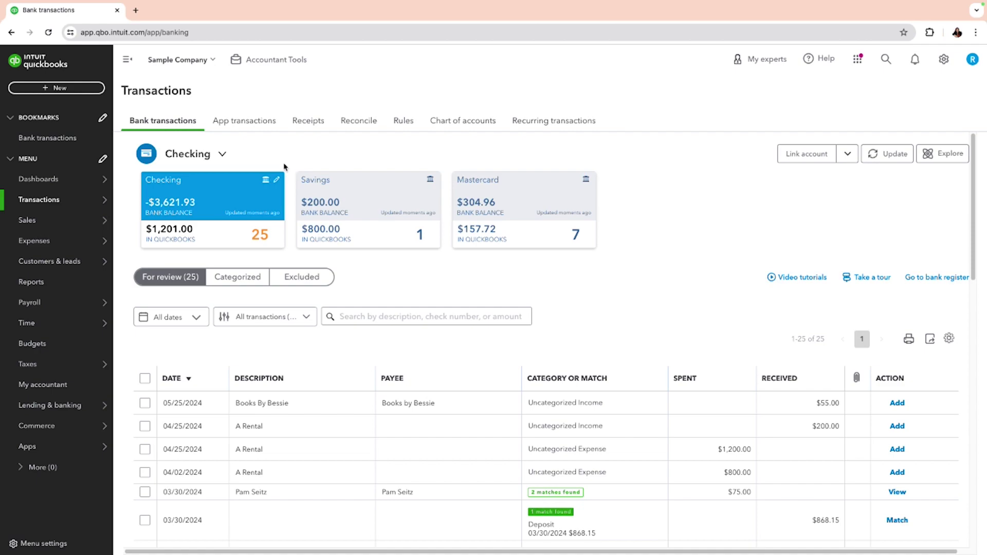
Look at the app transactions page and return to the bank transactions.
left_click(246, 122)
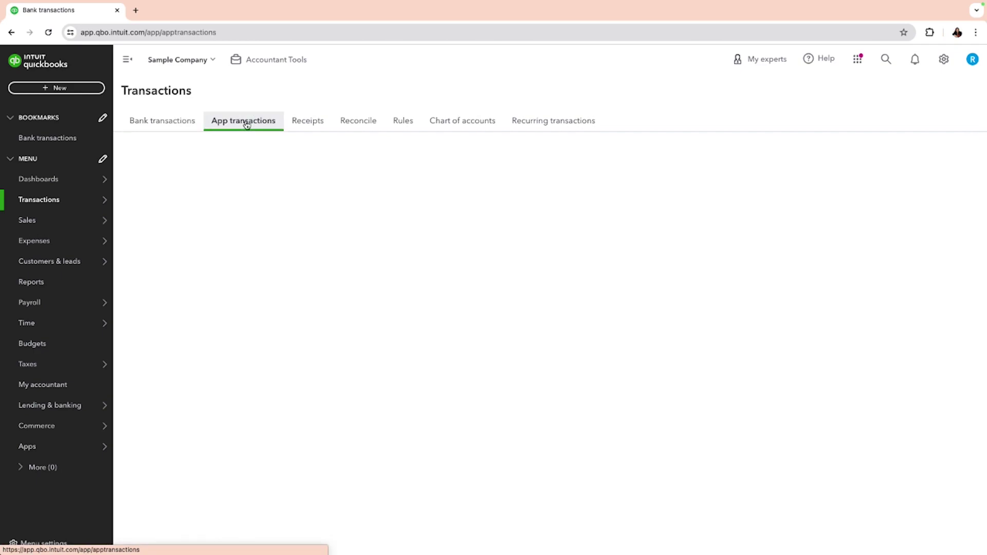
left_click(154, 128)
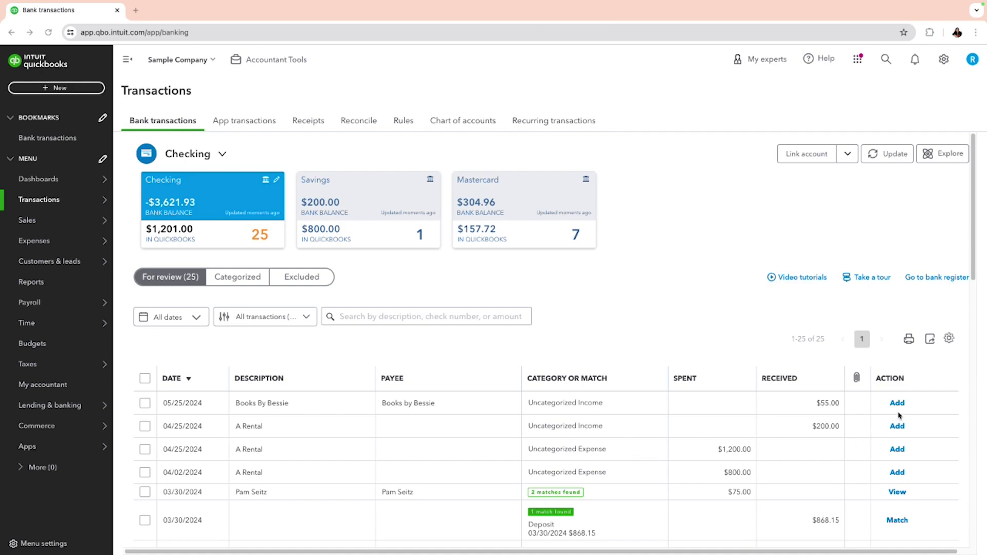
Match the oldest Checking transaction for review, Books By Bessie from 02/18/2024, to its suggested Check 12.
scroll(859, 463, "down", 10)
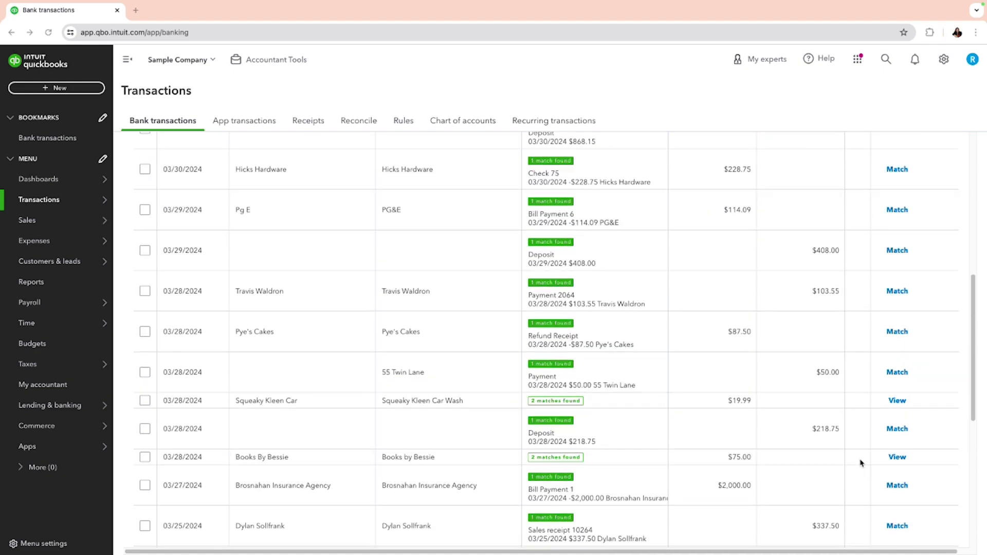
scroll(861, 462, "down", 3)
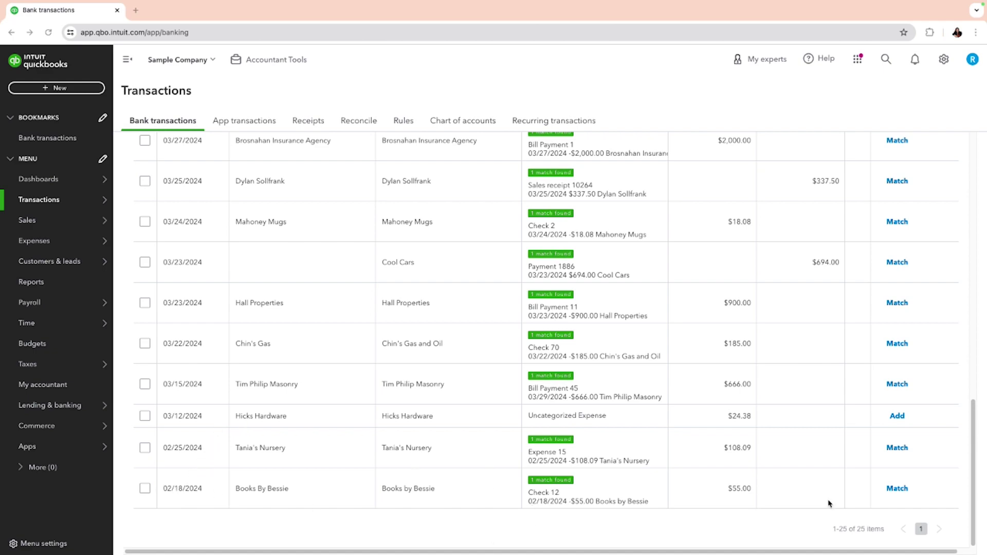
left_click(897, 490)
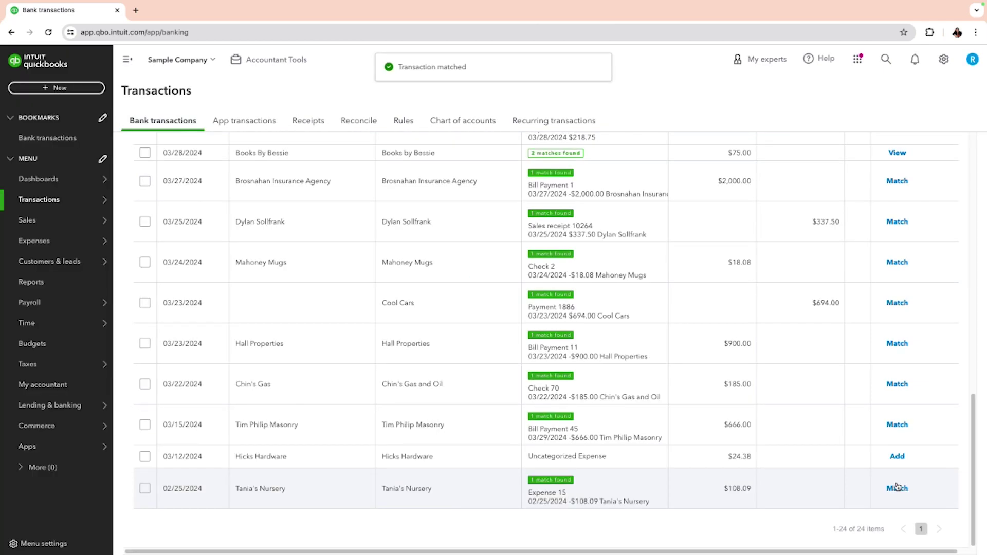
Review suggested Expense 15 for the 02/25/2024 Tania's Nursery transaction, close it without changes, and accept the match.
left_click(743, 491)
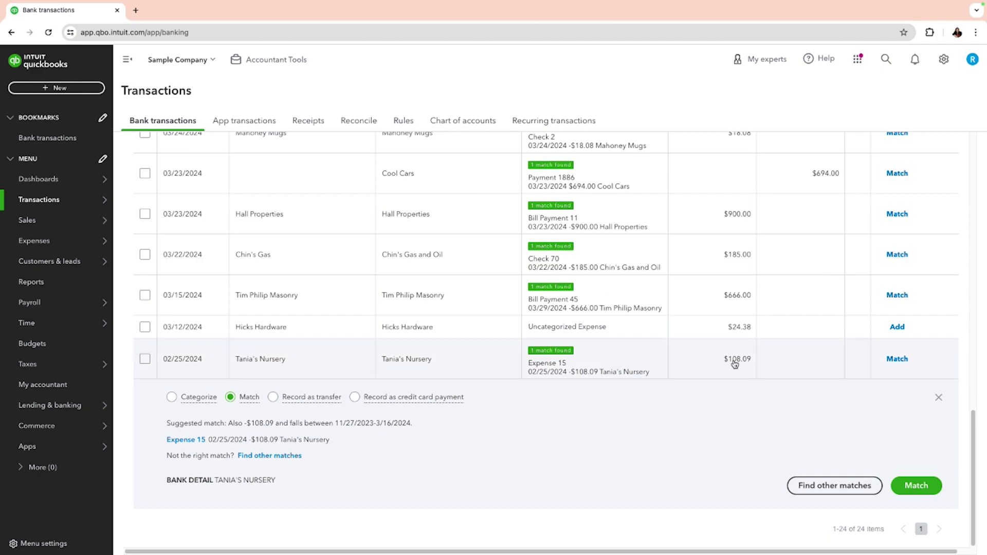
left_click(188, 441)
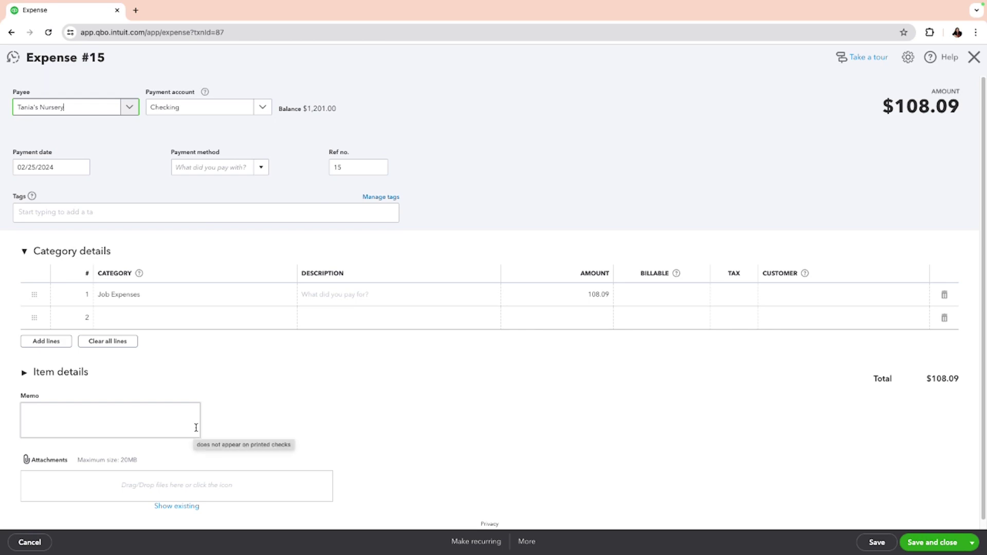
left_click(974, 57)
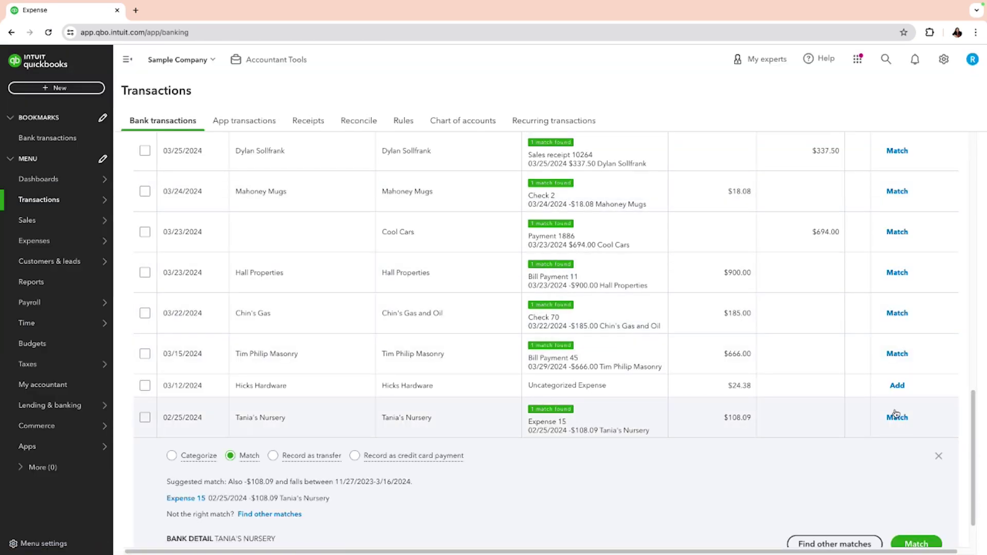
left_click(893, 416)
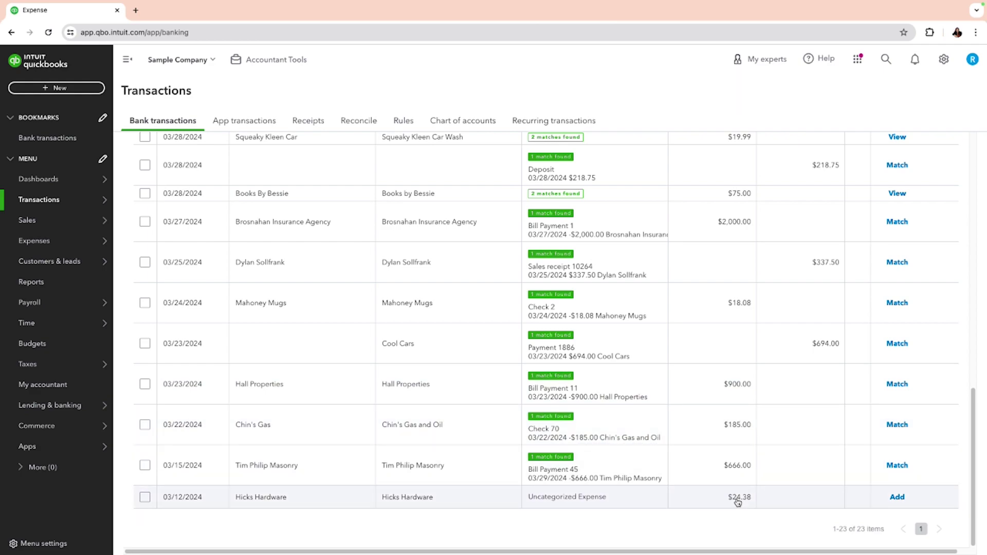
Categorize the 03/12/2024 Hicks Hardware transaction to the Job Materials account under Landscaping Services.
scroll(735, 496, "up", 4)
scroll(729, 489, "up", 9)
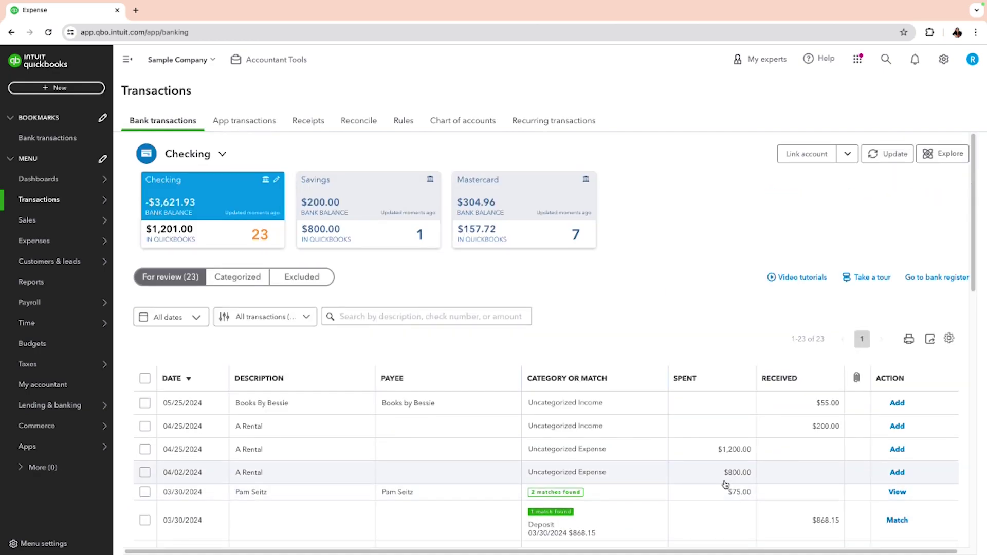
scroll(724, 484, "down", 10)
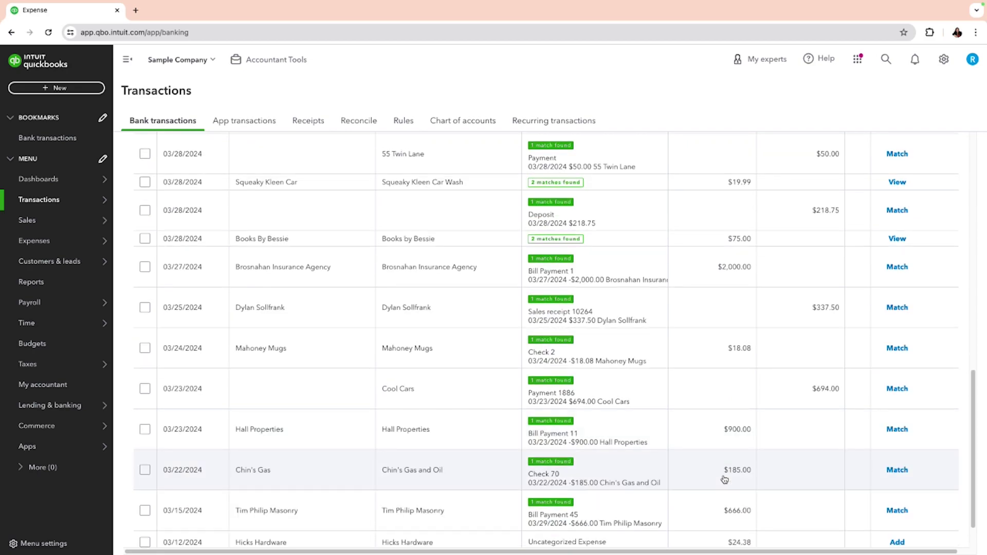
scroll(725, 479, "down", 2)
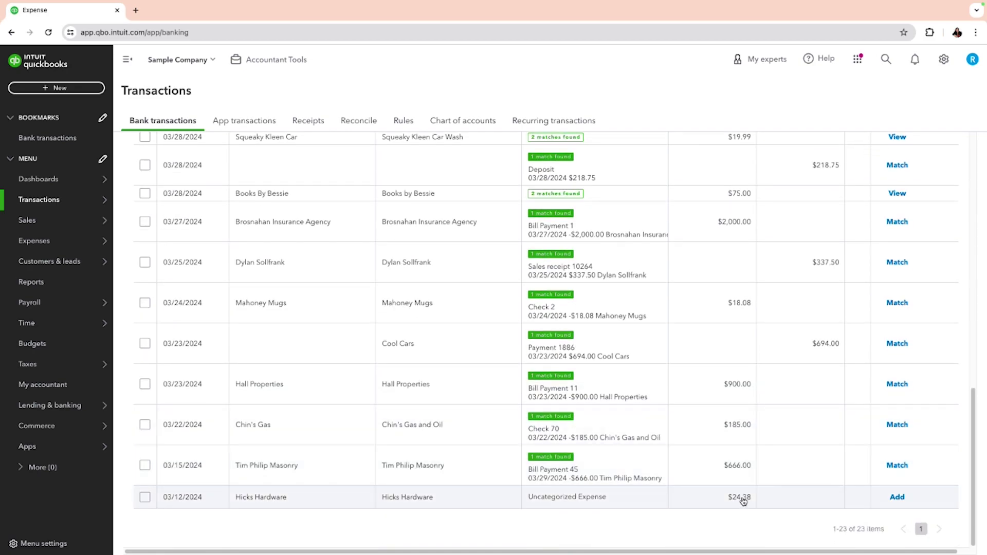
left_click(742, 497)
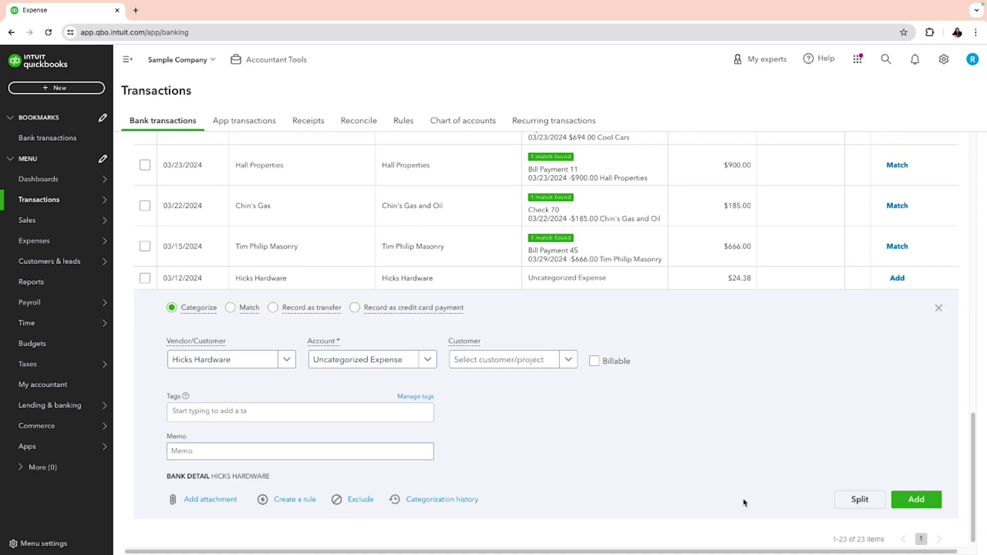
left_click(403, 363)
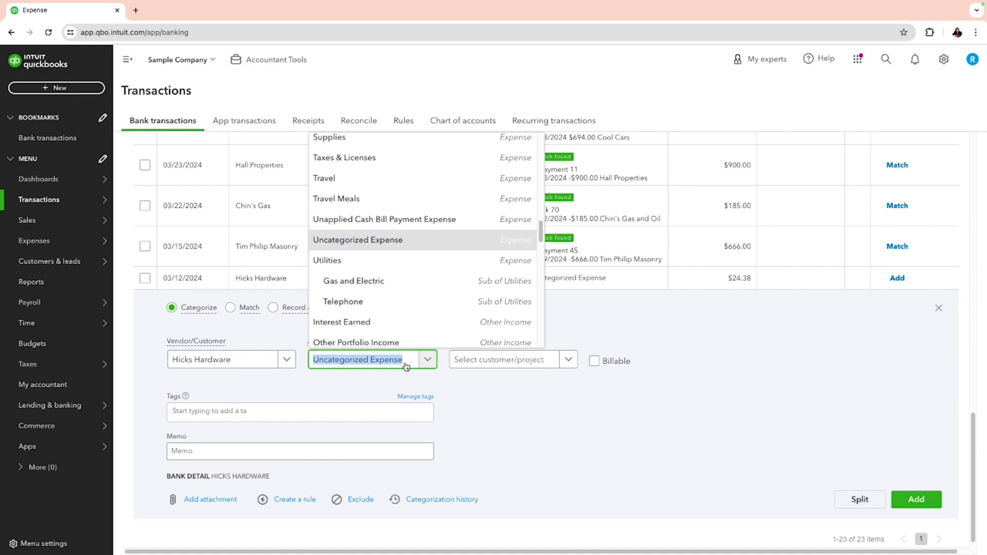
type("job")
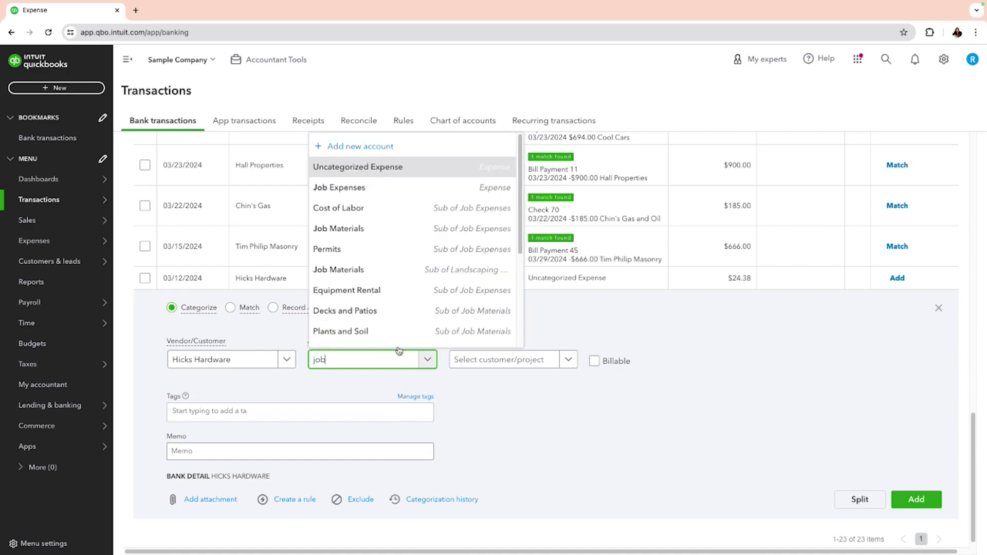
left_click(348, 270)
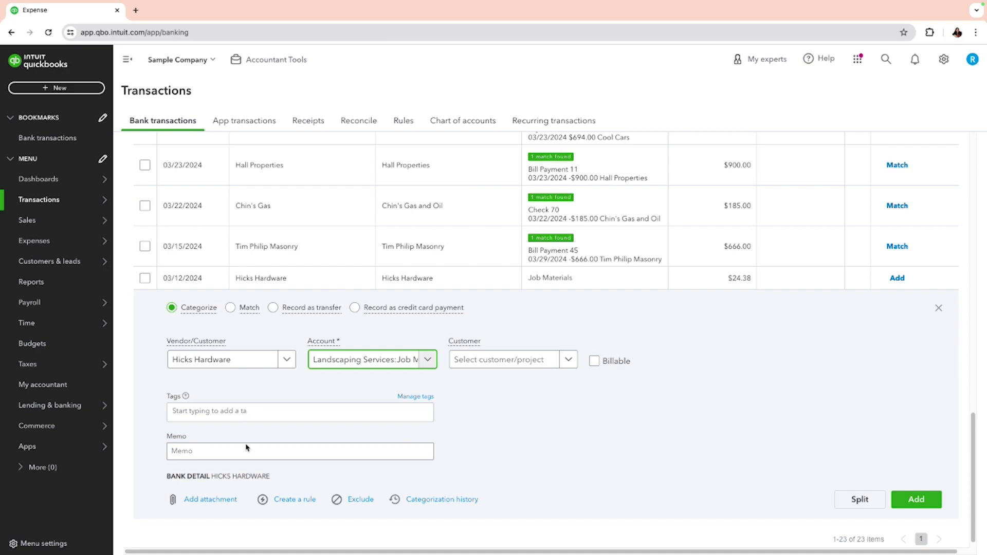
Create and save a rule named Hicks Hardware from this transaction, keeping the prefilled conditions, category, payee and auto-add setting.
left_click(288, 501)
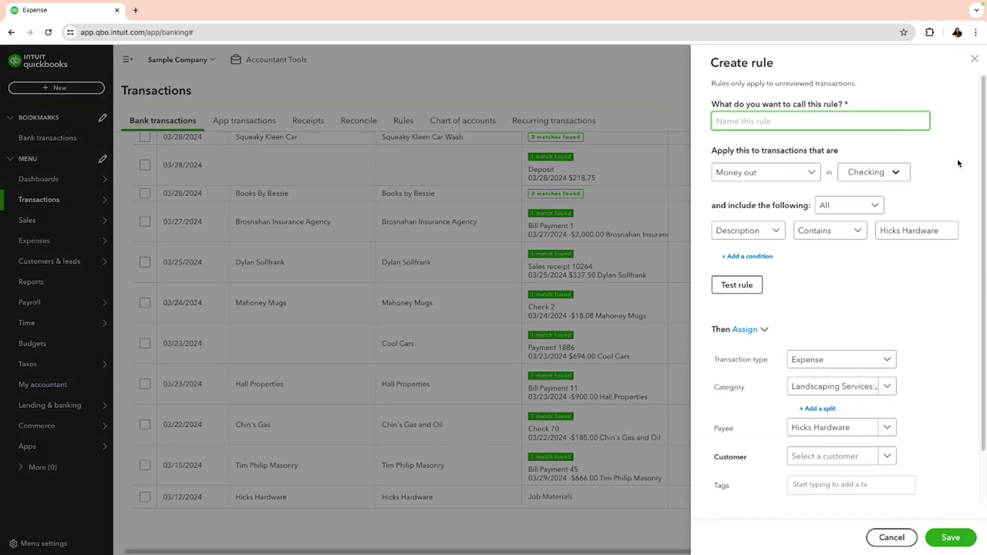
type("Hicks Hardware")
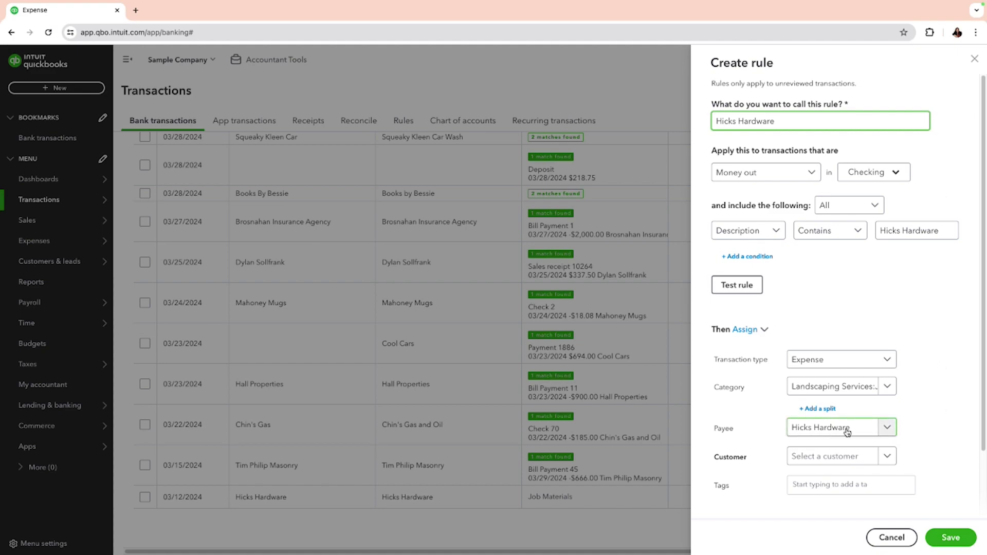
scroll(858, 435, "down", 1)
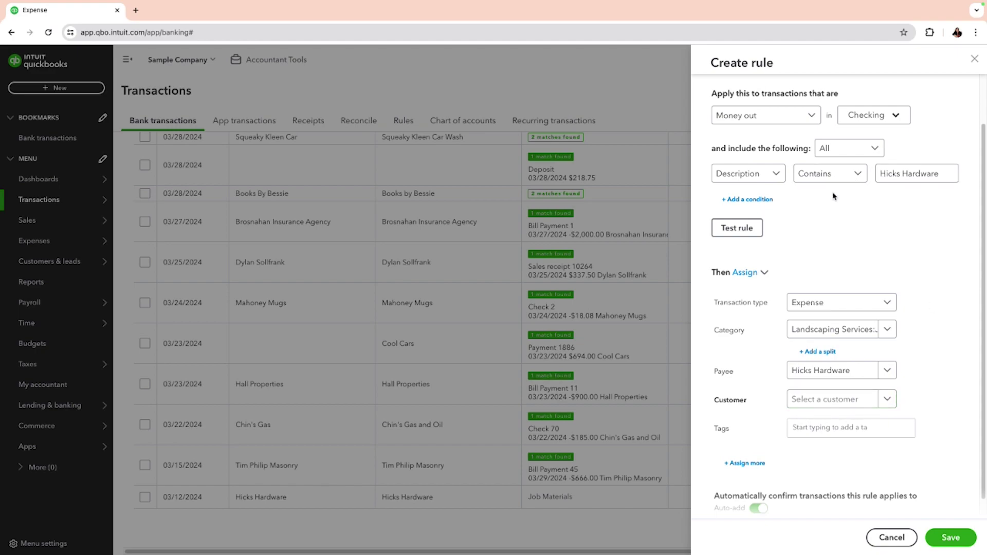
scroll(834, 195, "up", 1)
scroll(845, 221, "down", 2)
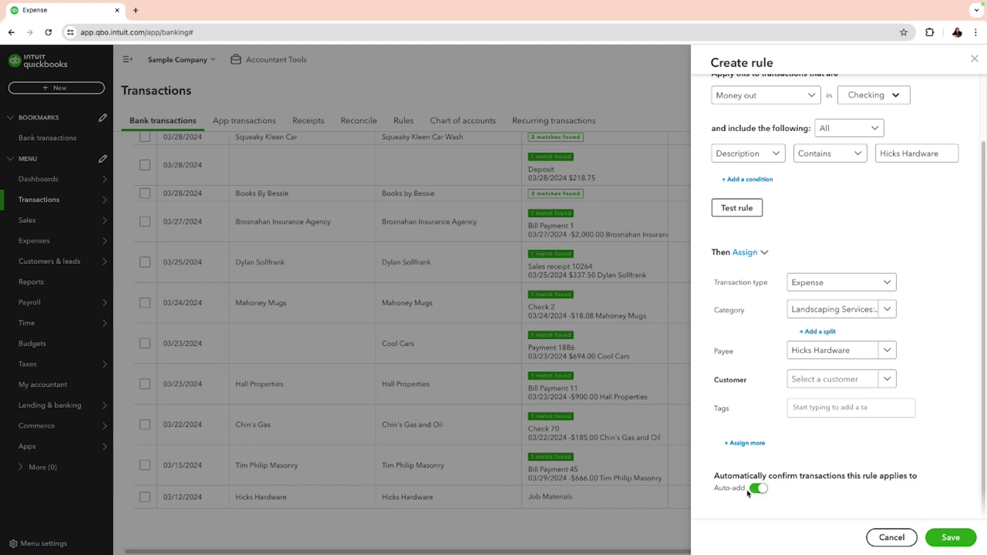
left_click(951, 539)
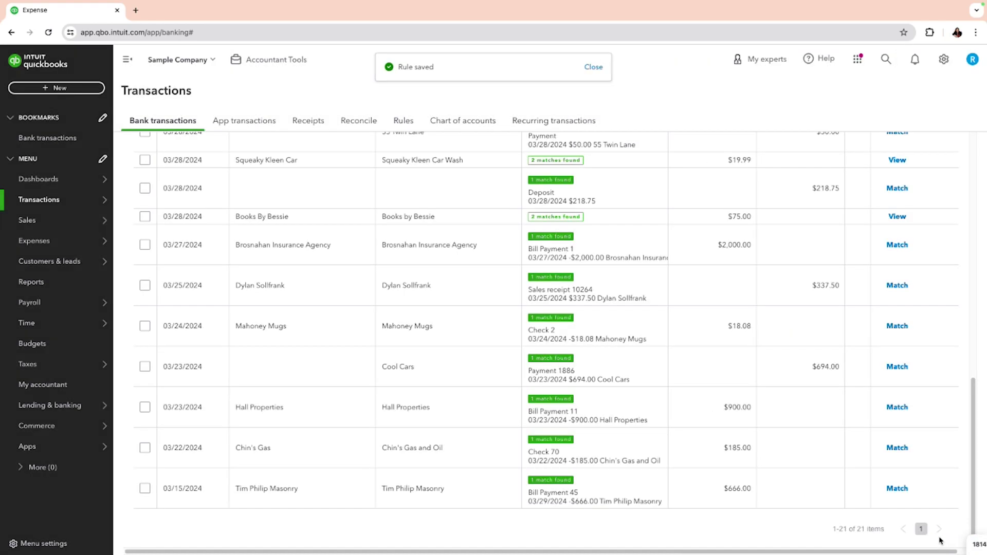
Match the 03/15/2024 Tim Philip Masonry transaction to Bill Payment 45 and the 03/22/2024 Chin's Gas transaction to Check 70.
left_click(897, 489)
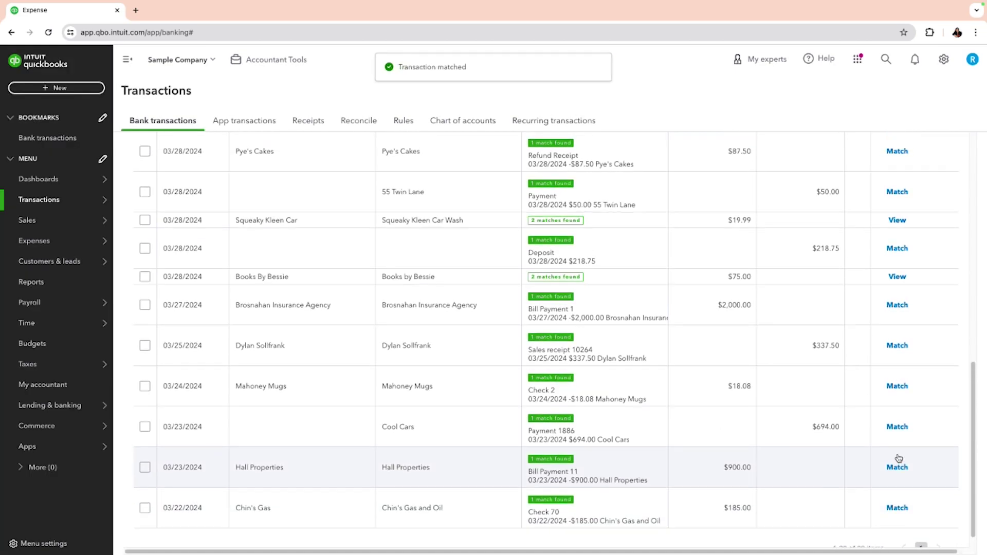
left_click(896, 508)
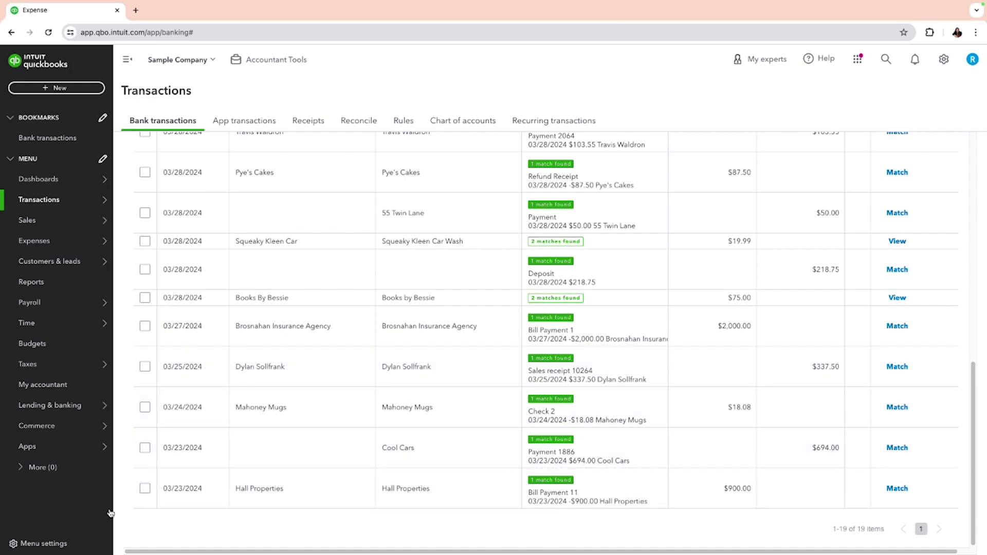
Select the Hall Properties, Cool Cars and Mahoney Mugs transactions for a batch action, and clear the selection again.
left_click(145, 488)
left_click(145, 448)
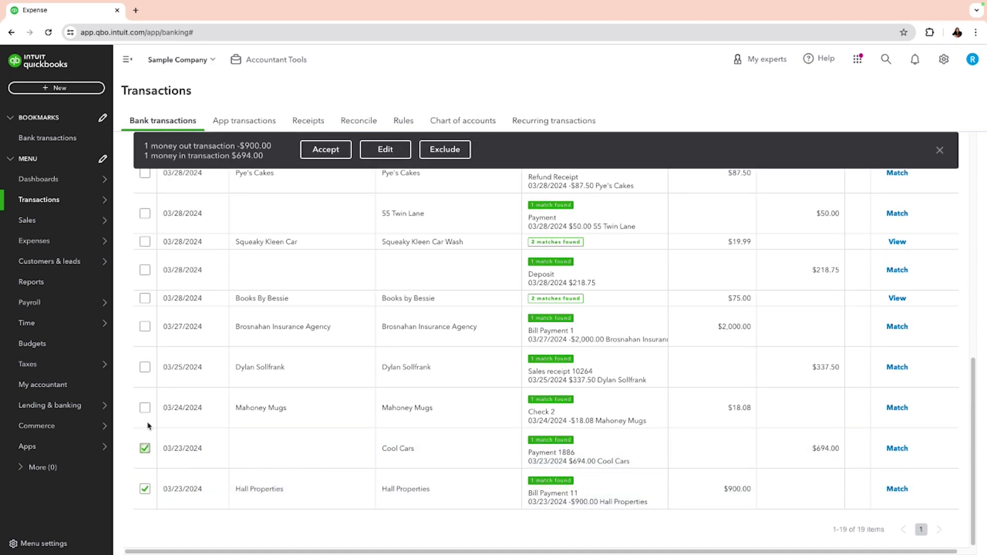
left_click(145, 407)
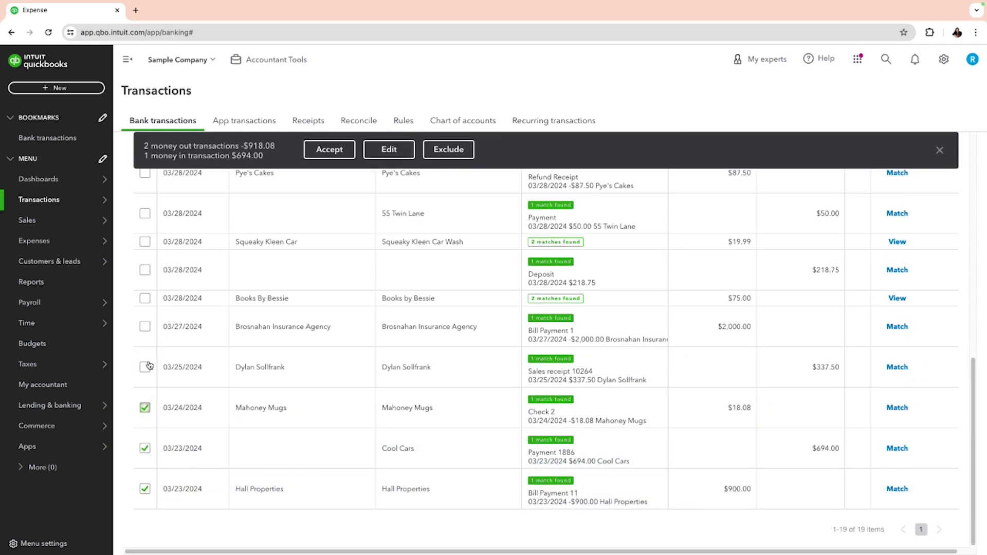
left_click(145, 407)
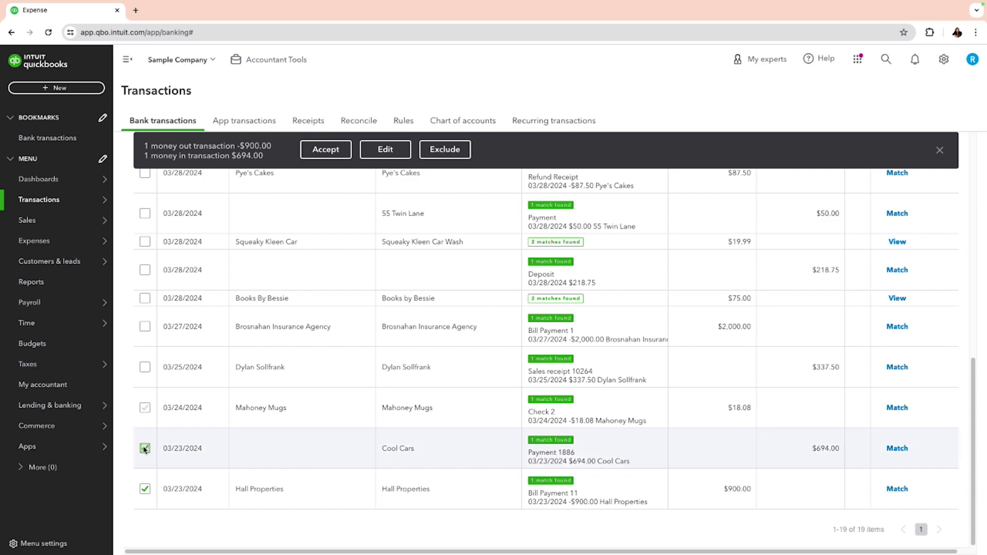
left_click(145, 448)
left_click(145, 488)
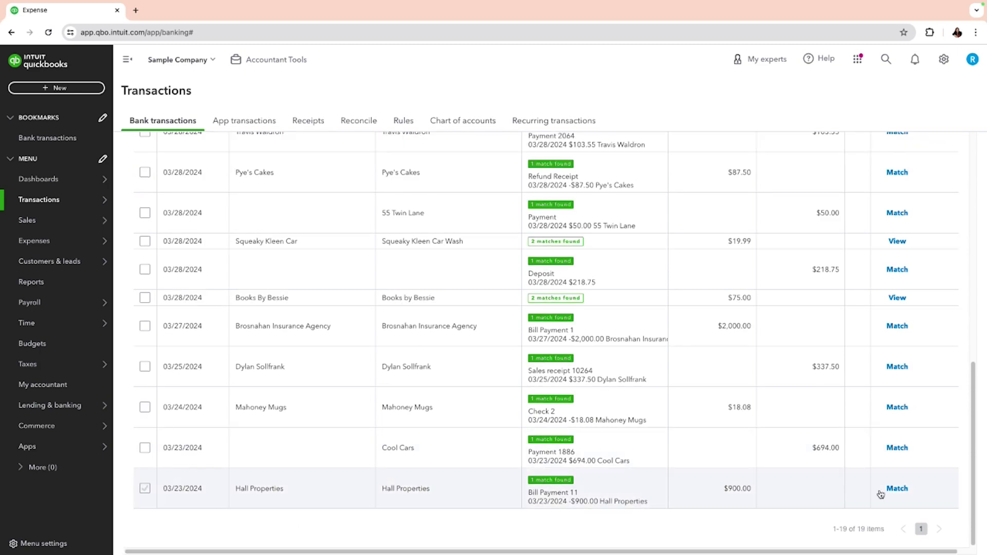
Match the Hall Properties, Cool Cars, Mahoney Mugs, 03/25/2024 $337.50 and Brosnahan Insurance Agency transactions to their suggested records.
left_click(899, 490)
left_click(898, 488)
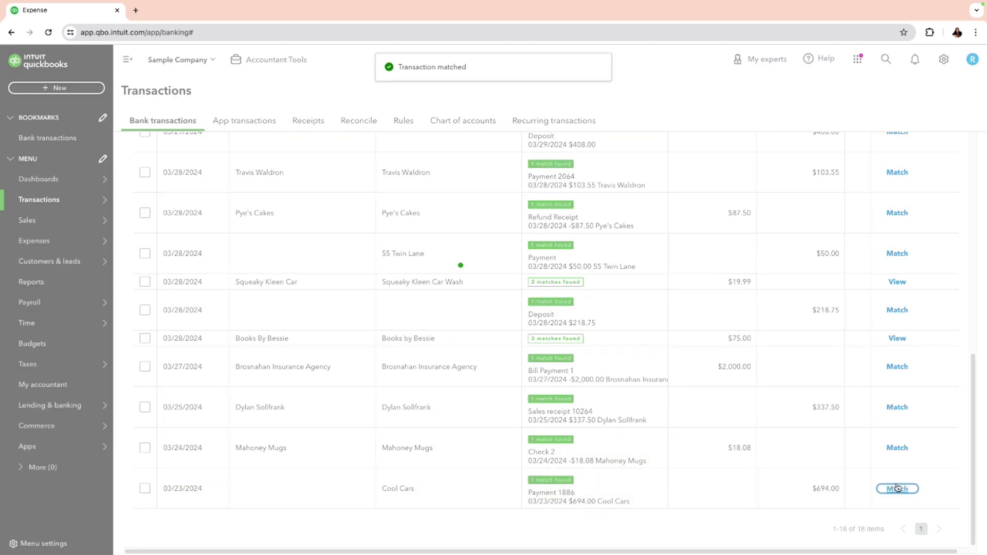
left_click(897, 488)
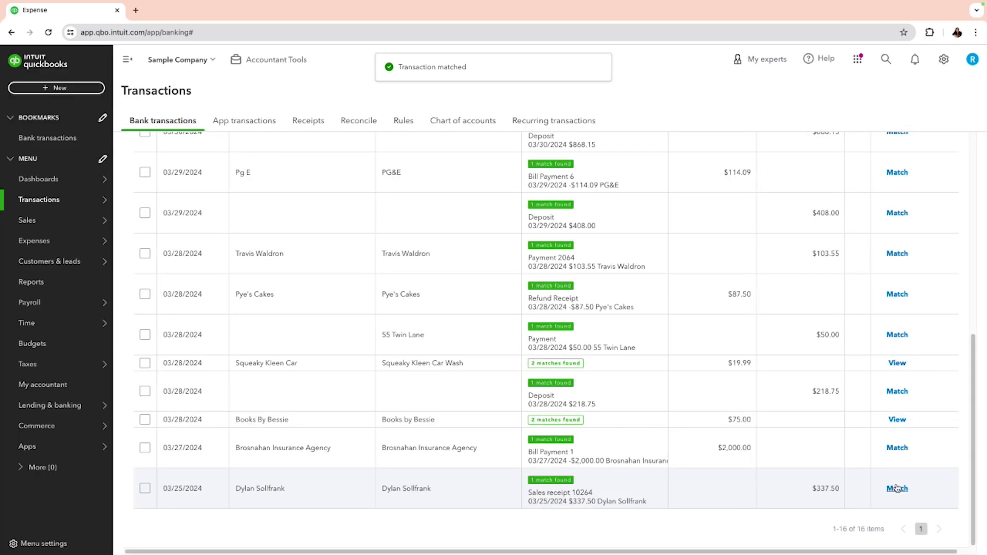
left_click(897, 488)
left_click(897, 489)
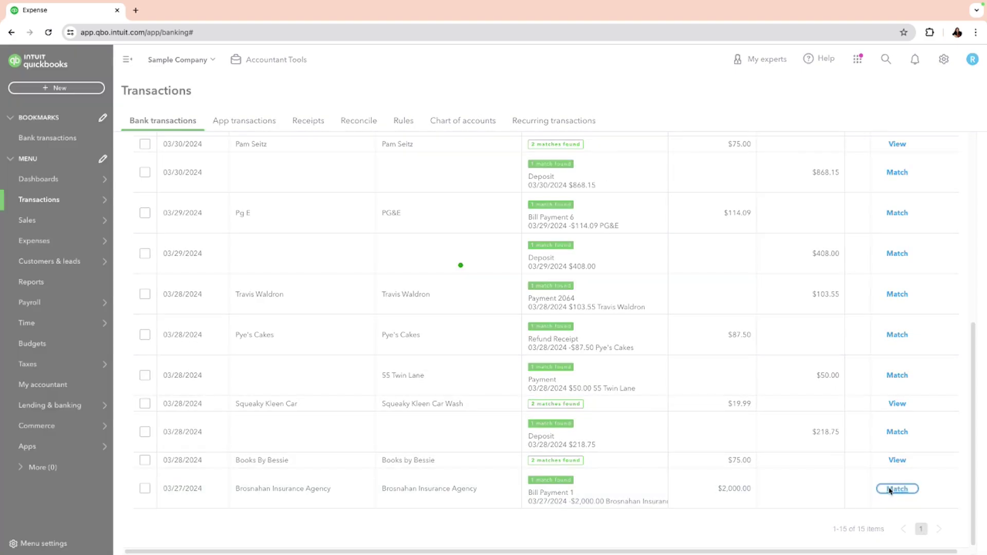
Match the 03/28/2024 Books By Bessie transaction to Bill Payment 3 and the $218.75 transaction to its suggested deposit.
left_click(741, 501)
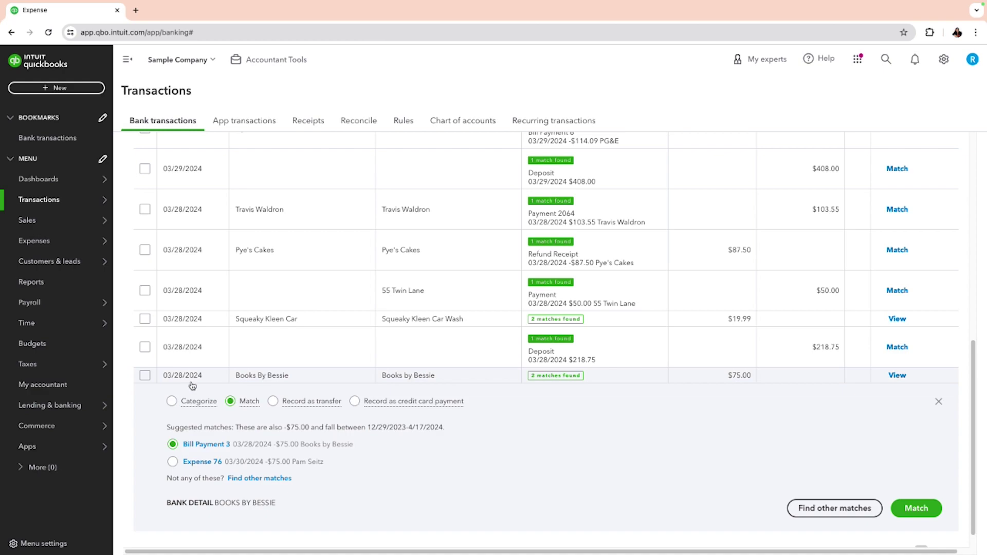
left_click(920, 513)
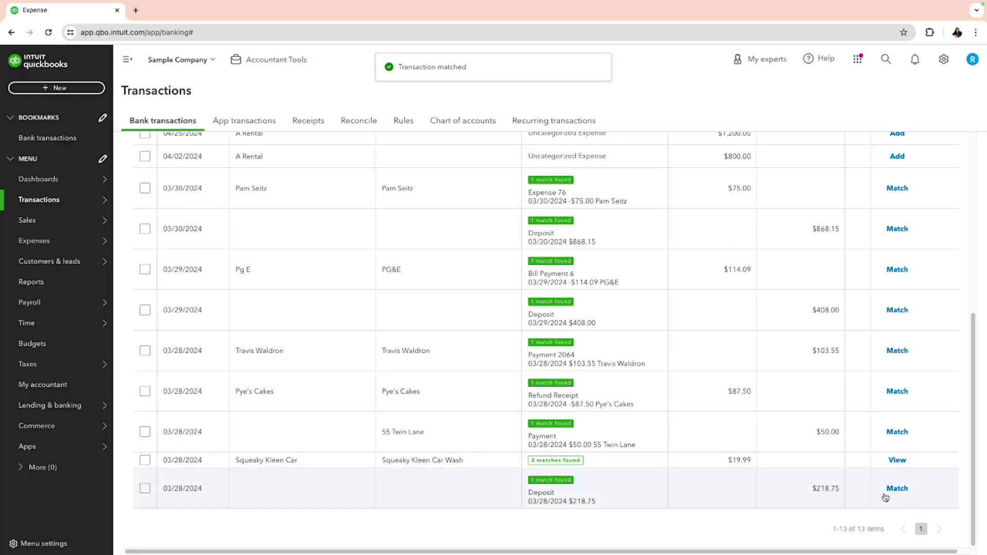
left_click(897, 489)
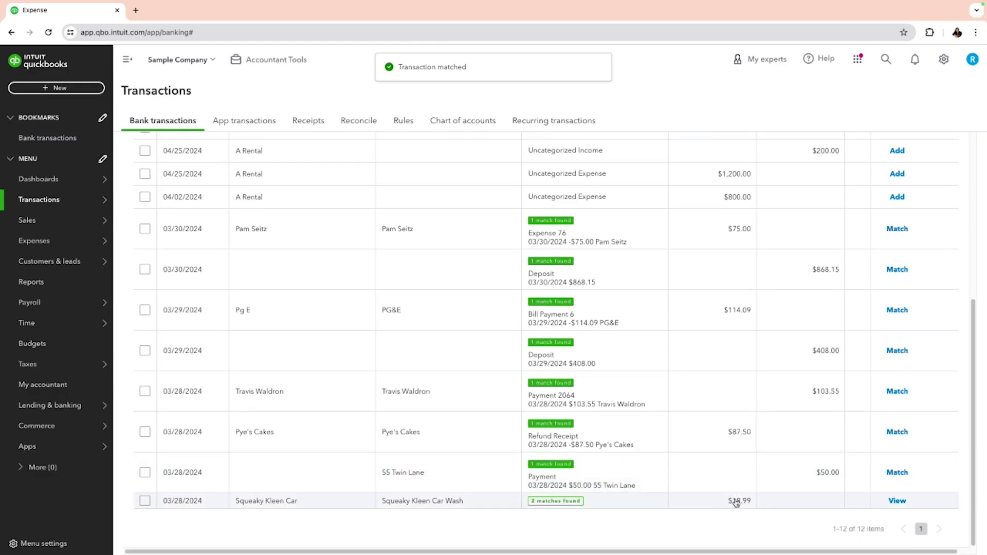
Match the $19.99 Squeaky Kleen Car transaction to the Check Debit dated 03/28/2024.
left_click(736, 501)
scroll(737, 502, "down", 3)
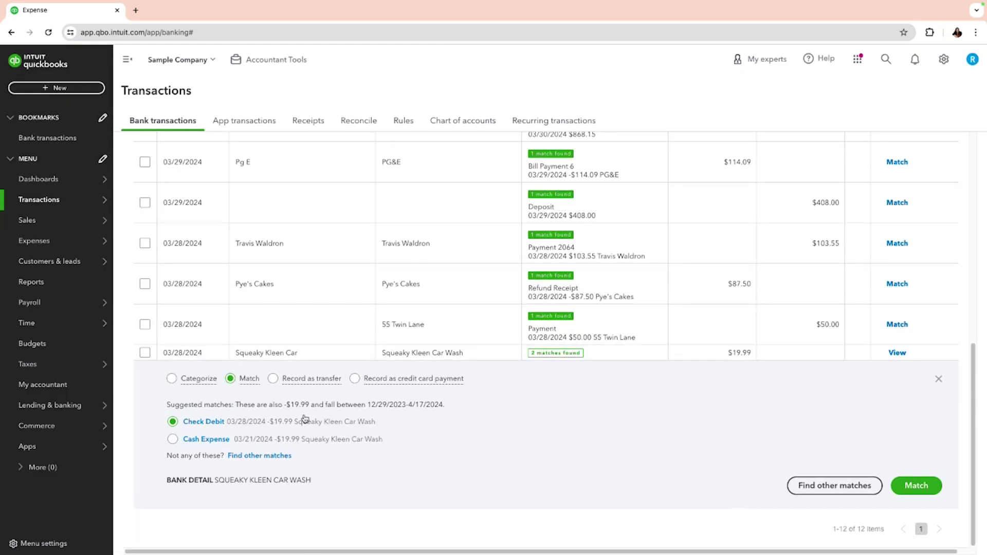
left_click(918, 489)
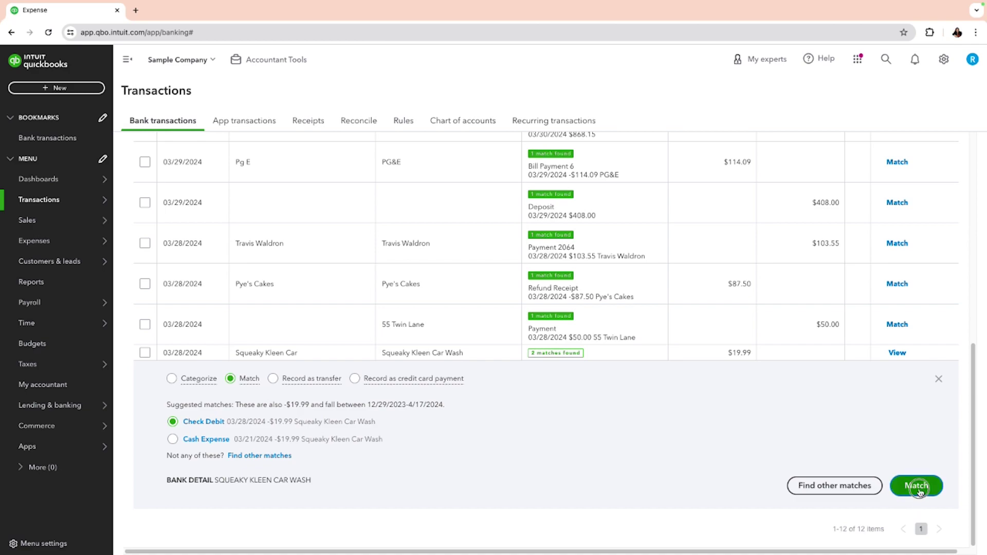
Match the 55 Twin Lane, Pye's Cakes, 03/28/2024 $103.55 and 03/29/2024 $408.00 transactions to their suggested records.
left_click(897, 489)
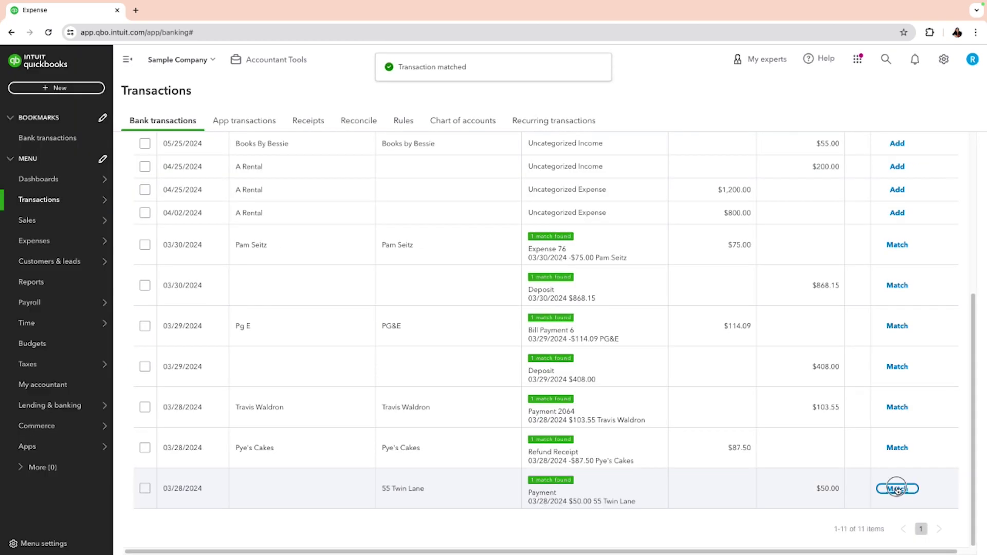
left_click(897, 488)
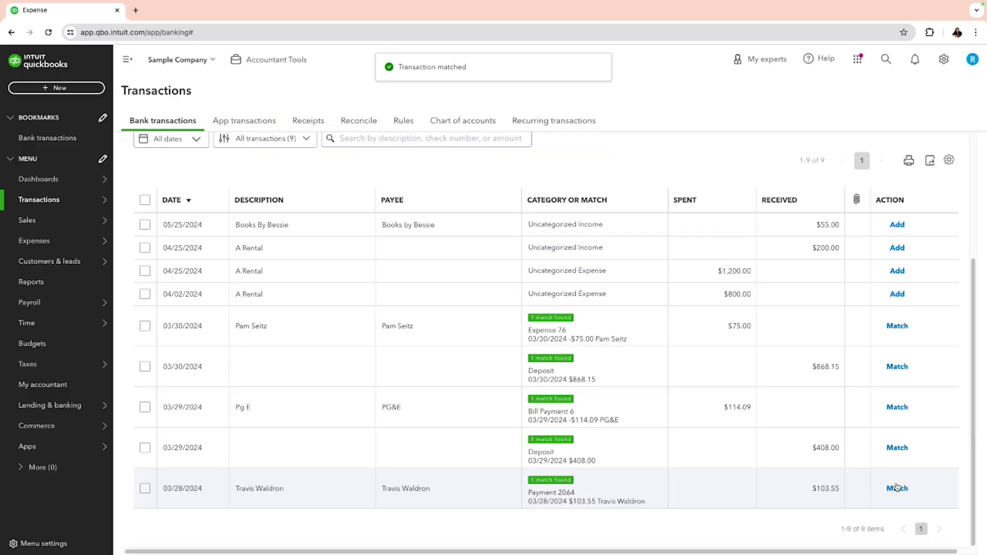
left_click(896, 488)
left_click(897, 488)
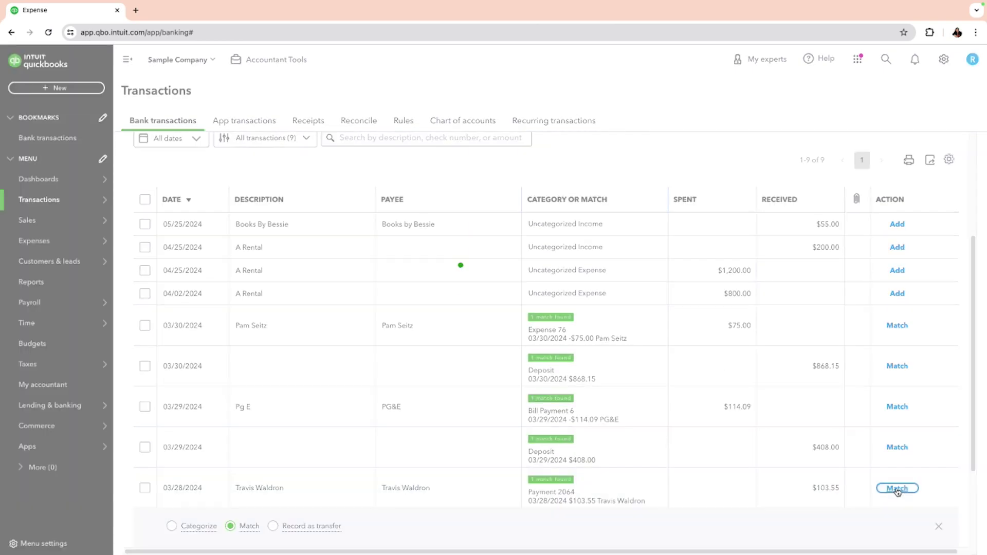
left_click(897, 488)
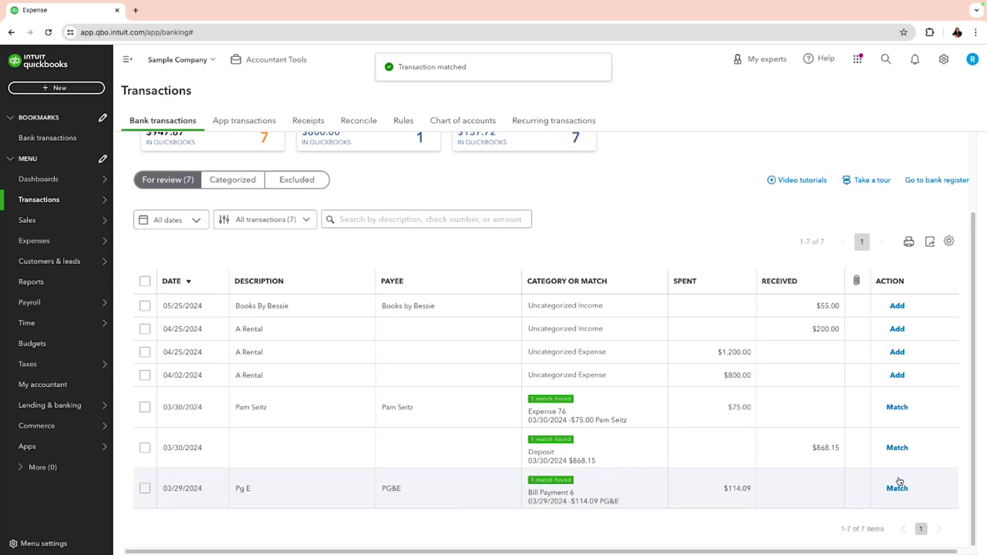
Match the PG&E transaction to Bill Payment 6 and the 03/30/2024 $868.15 and $75.00 transactions to their suggested records.
left_click(897, 486)
left_click(897, 489)
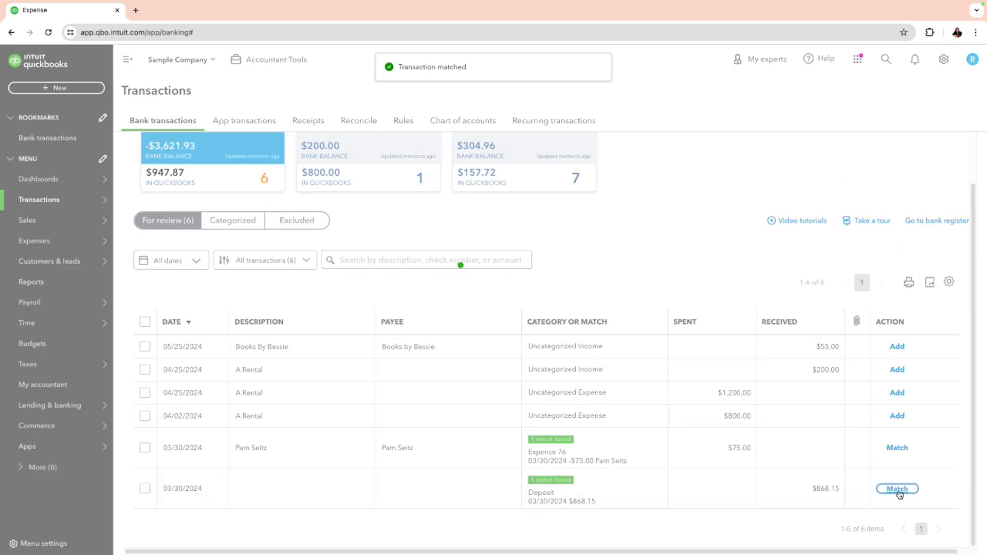
left_click(897, 488)
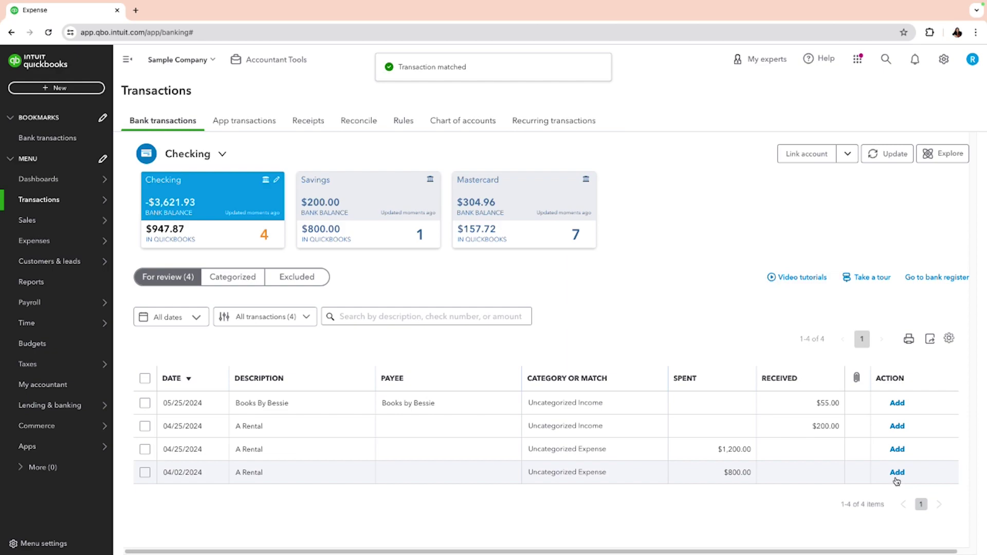
Add the three A Rental transactions and the $55.00 Books By Bessie transaction with their prefilled uncategorized accounts.
left_click(896, 479)
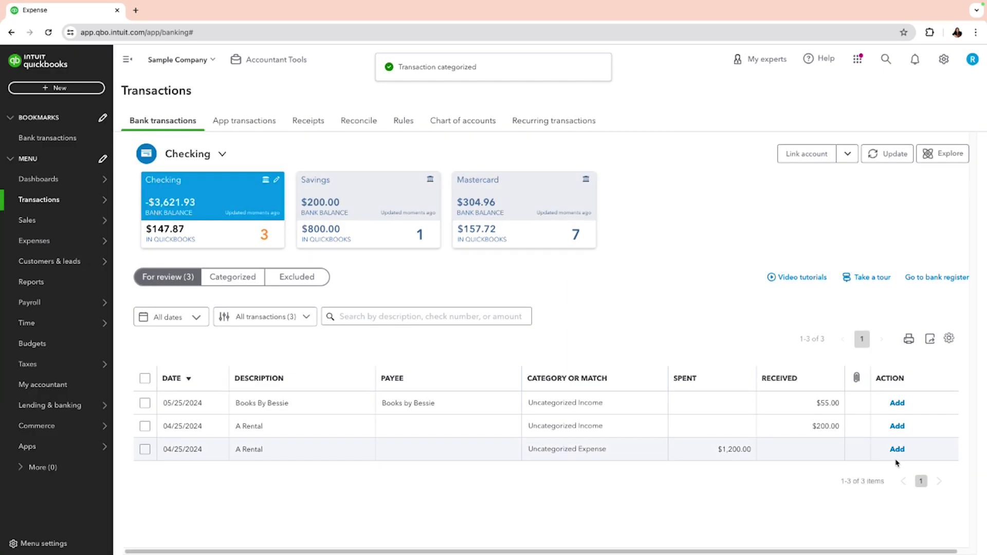
left_click(897, 450)
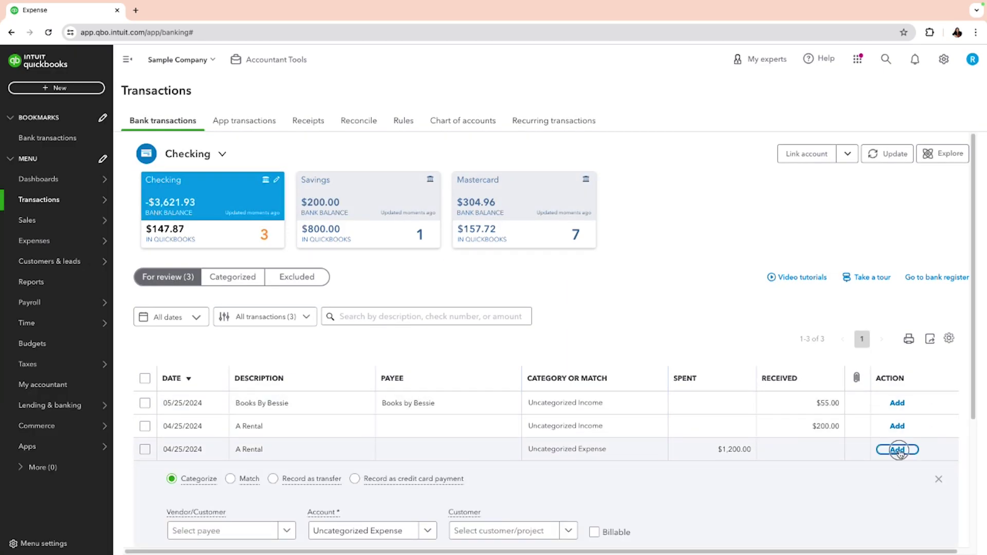
left_click(898, 425)
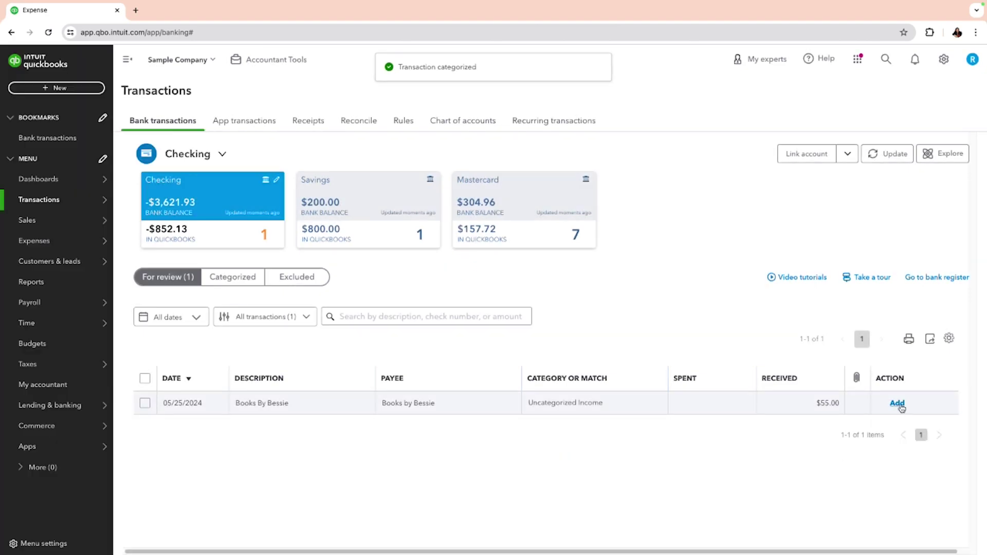
left_click(898, 404)
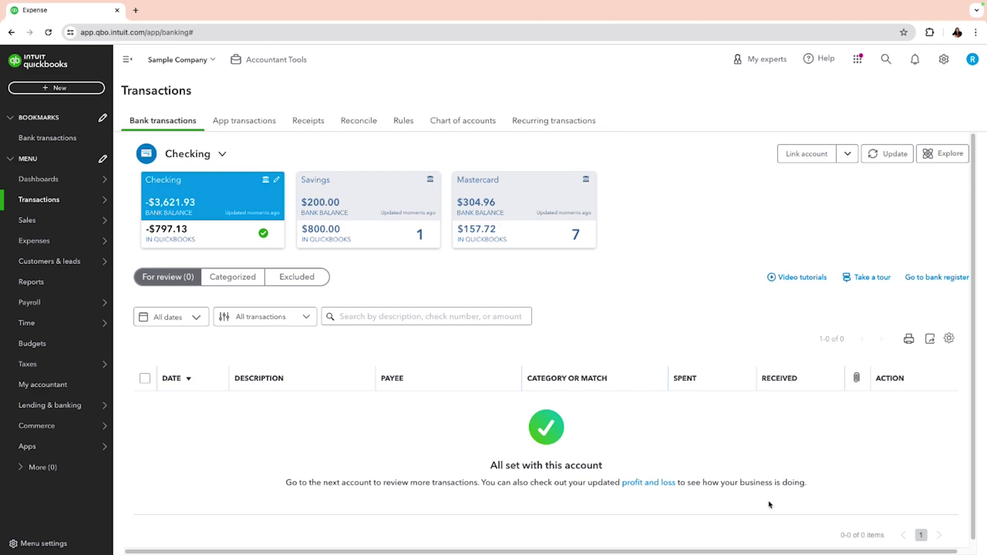
Go to the reports list, dismiss the feedback surveys and open the Profit and Loss report.
mouse_move(88, 420)
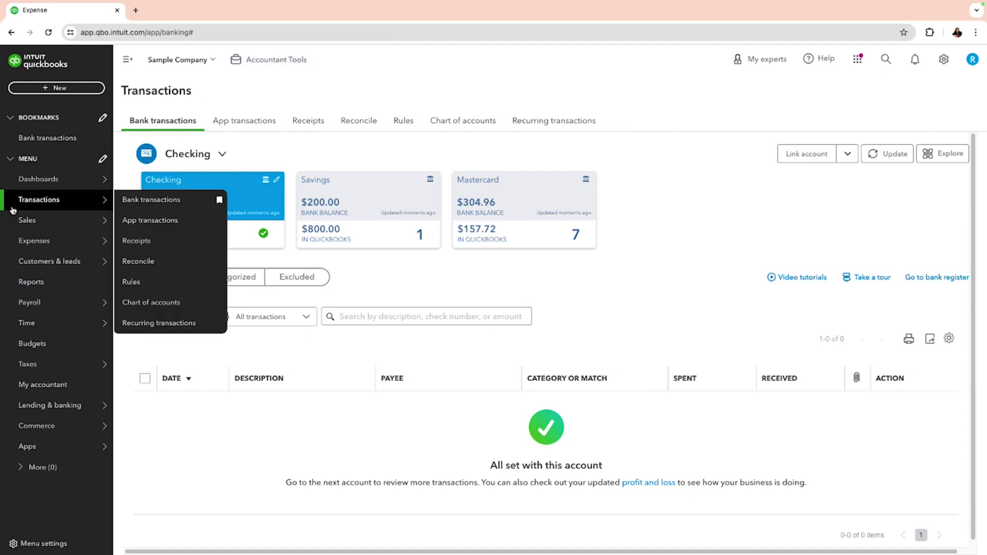
mouse_move(45, 215)
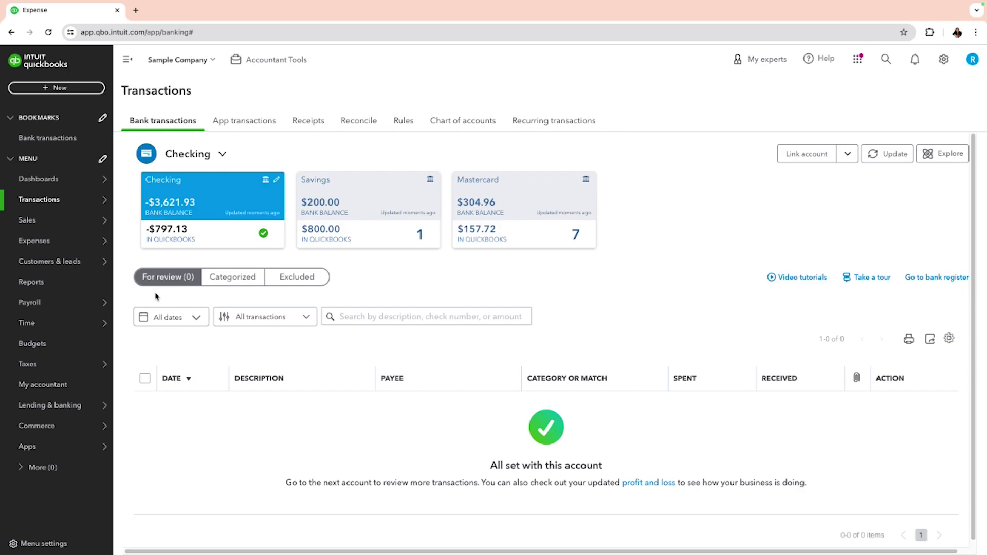
left_click(26, 281)
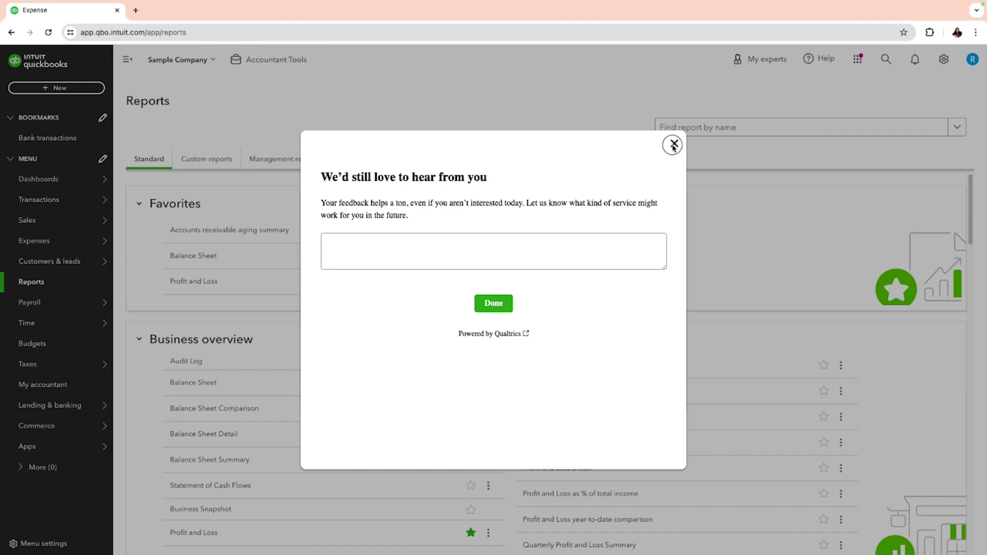
left_click(673, 143)
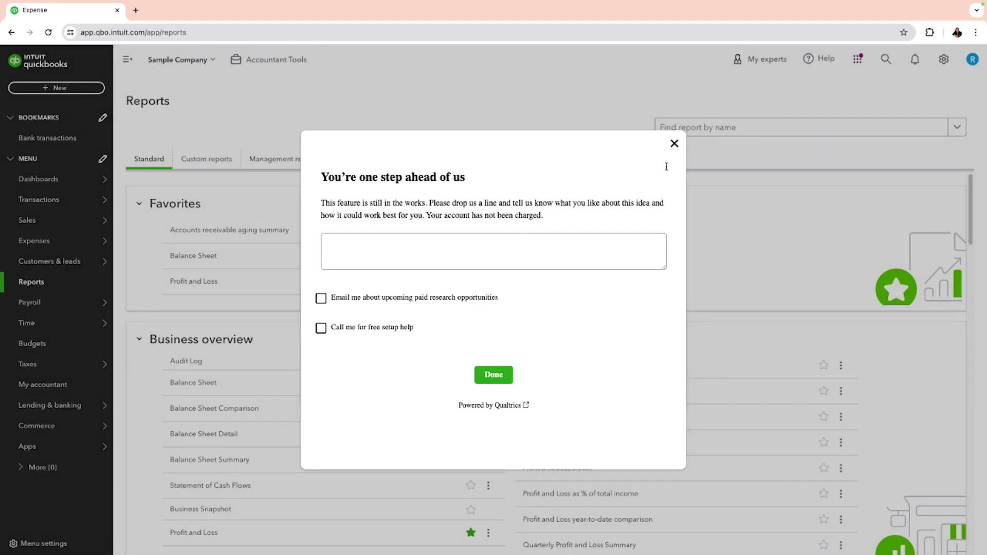
left_click(674, 144)
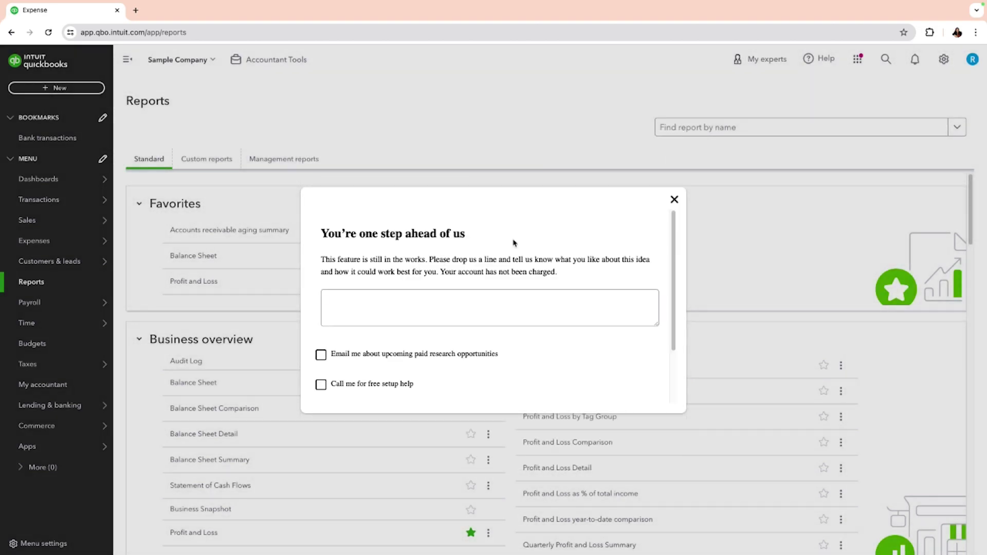
left_click(673, 199)
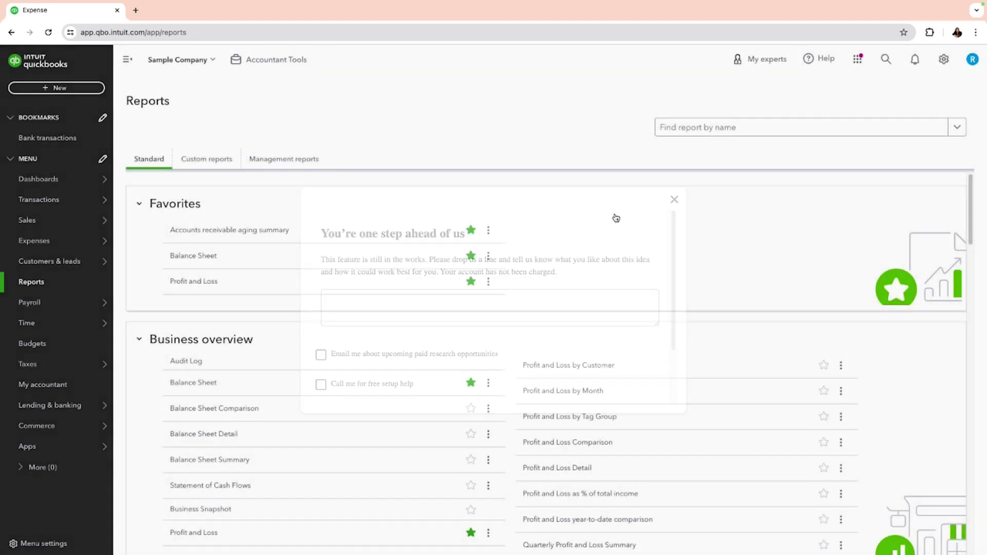
left_click(191, 283)
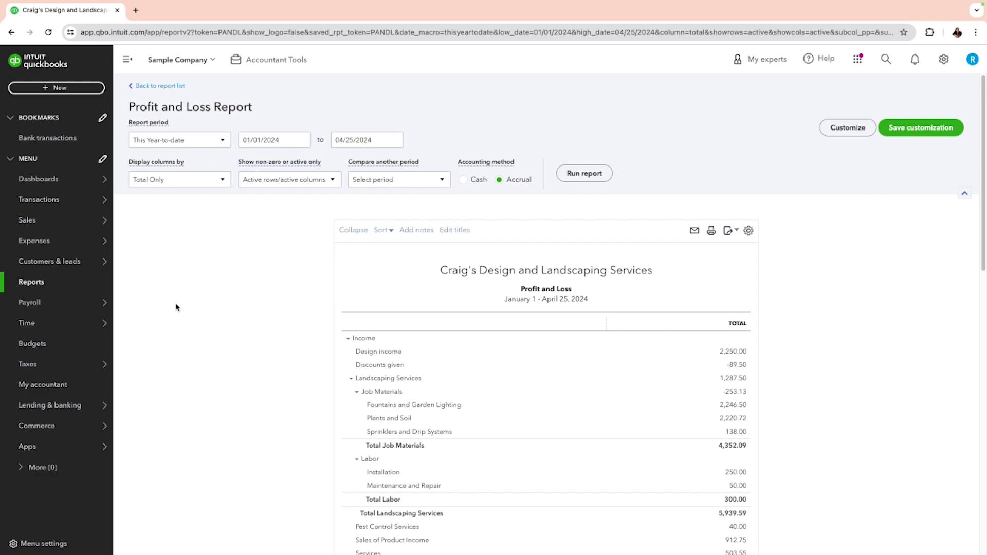
Drill into the Uncategorized Income total, dismiss the modern view introduction and open the 04/25/2024 deposit transaction.
scroll(176, 307, "down", 1)
scroll(175, 306, "down", 3)
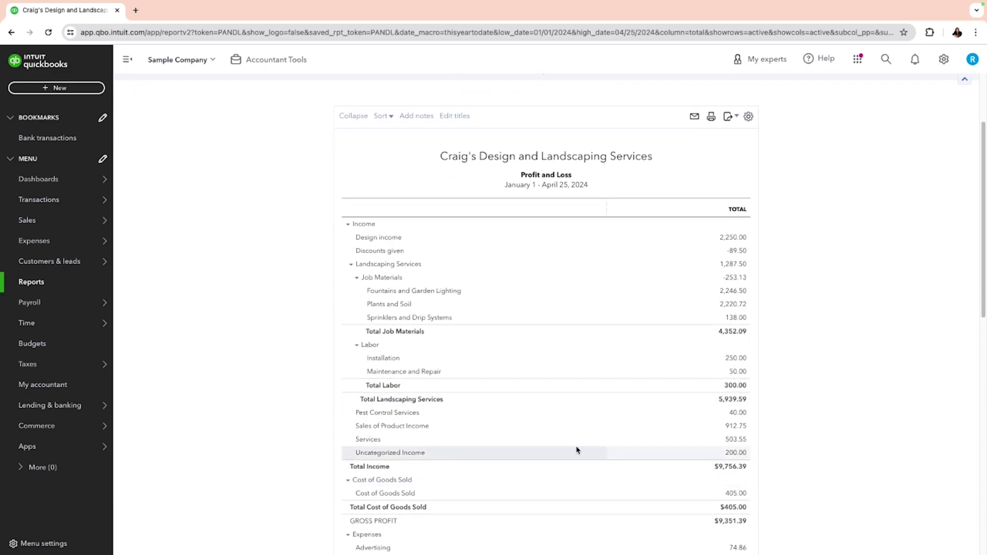
left_click(736, 453)
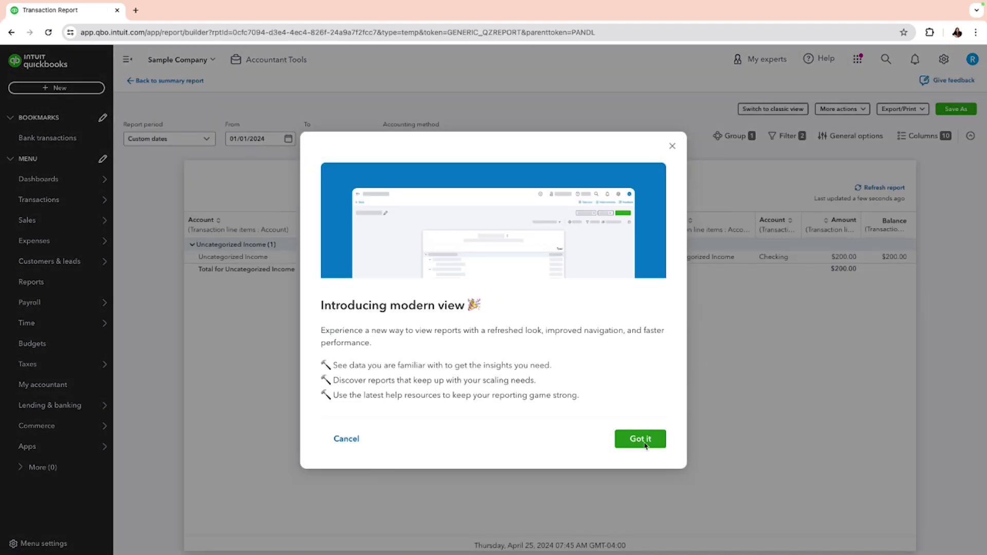
left_click(640, 439)
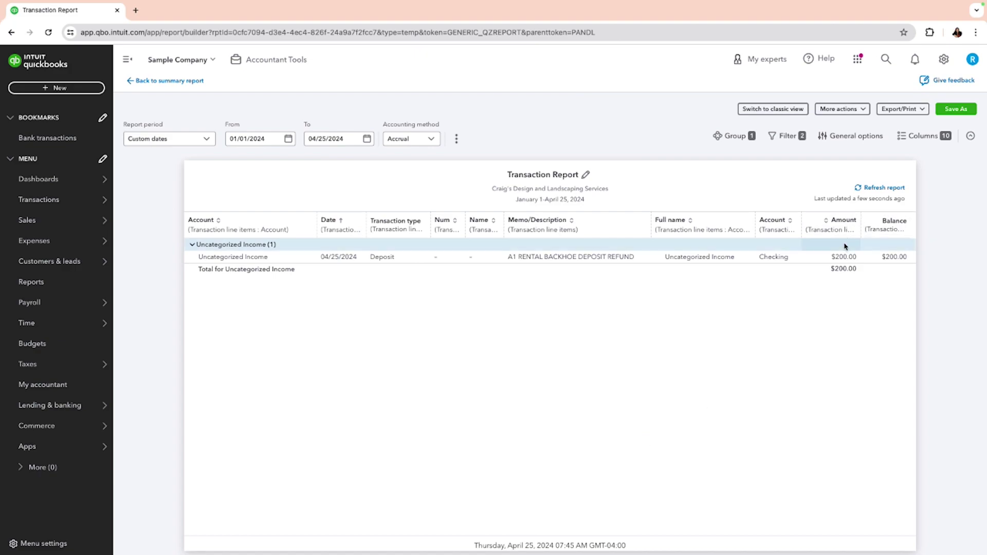
left_click(841, 258)
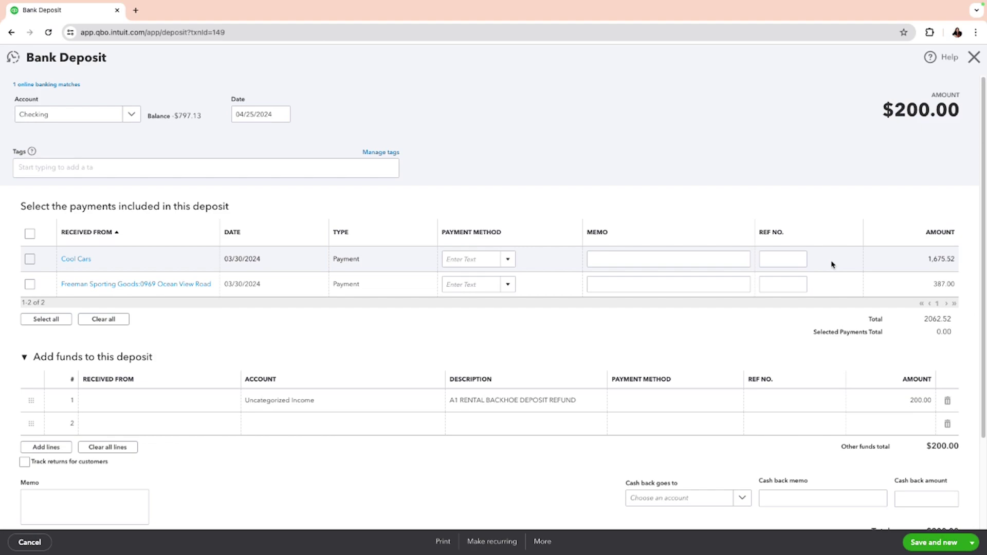
Change the account of the deposit's first funds line to the Equipment Rental expense account.
left_click(333, 399)
left_click_drag(333, 399, 248, 393)
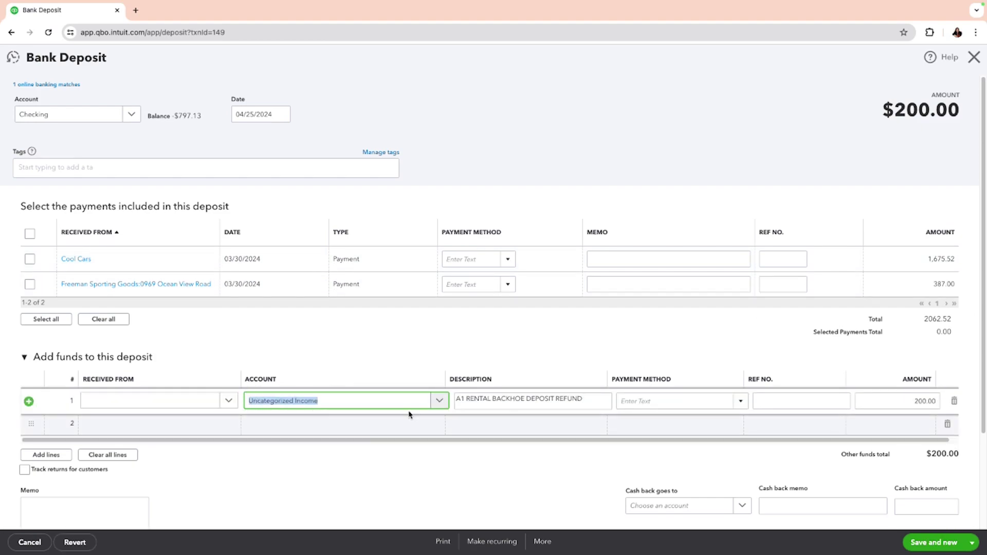
type("equi")
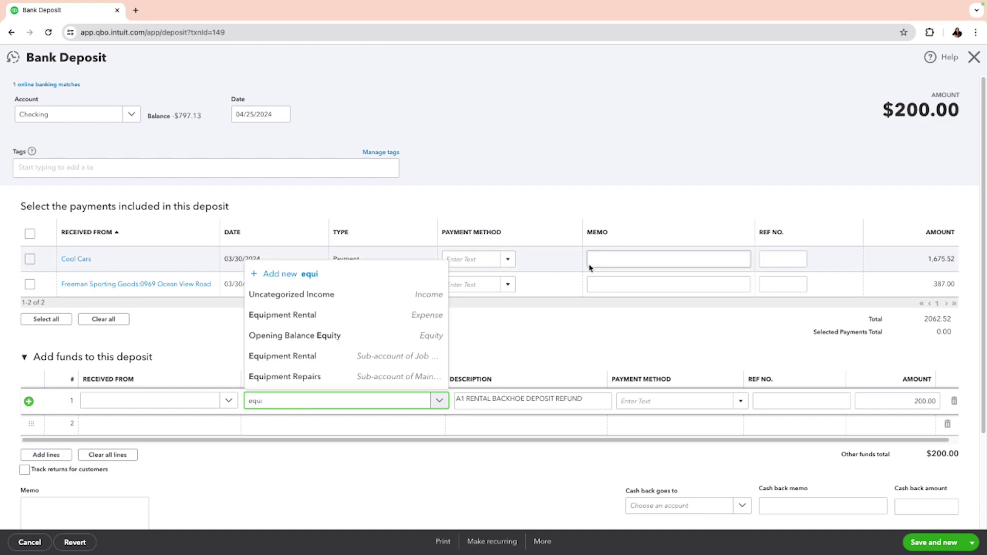
left_click(353, 315)
Add A1 Rental BackHoe as a new customer and set it as the received-from name on the deposit's first funds line.
left_click(107, 400)
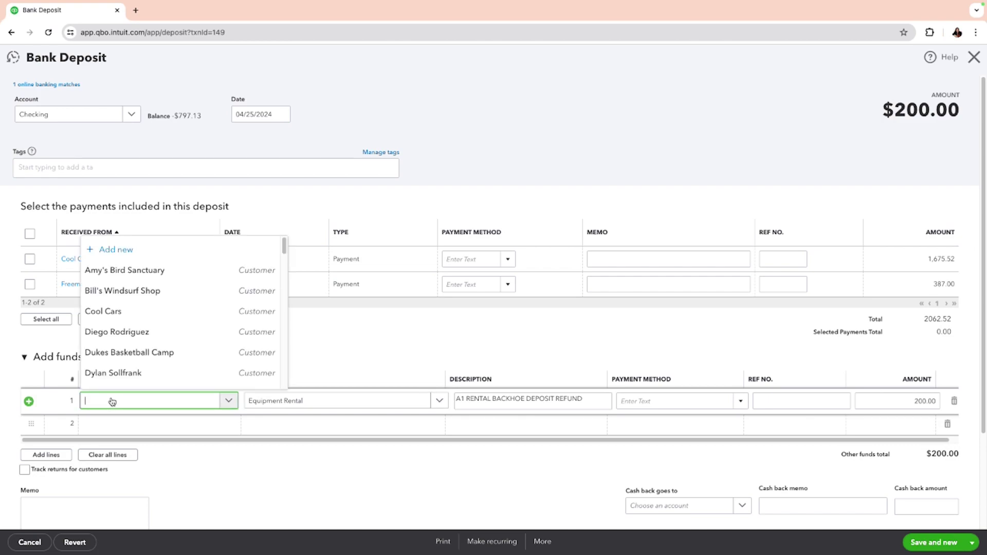
type("A")
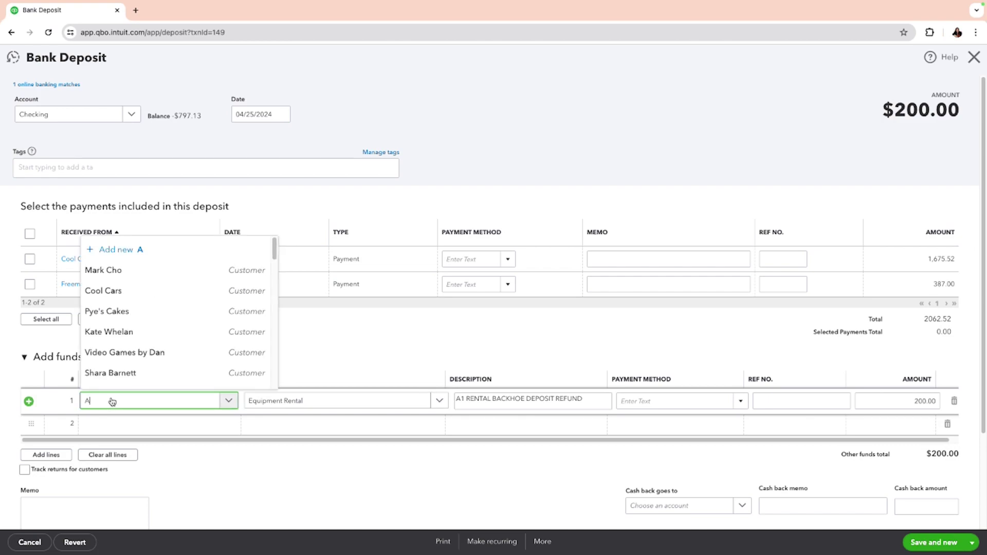
type("1")
type("R")
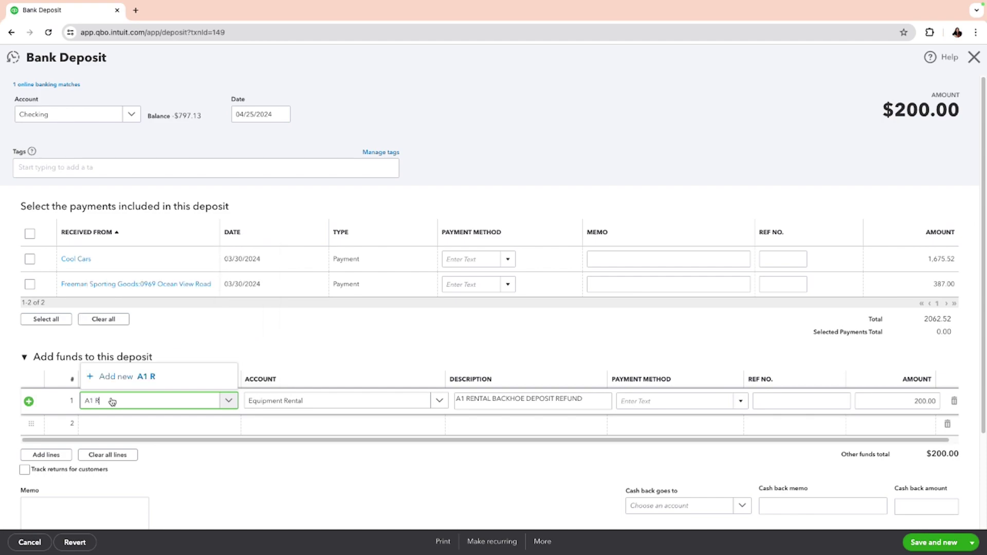
type("ental b")
type(" Back")
type("Hoe")
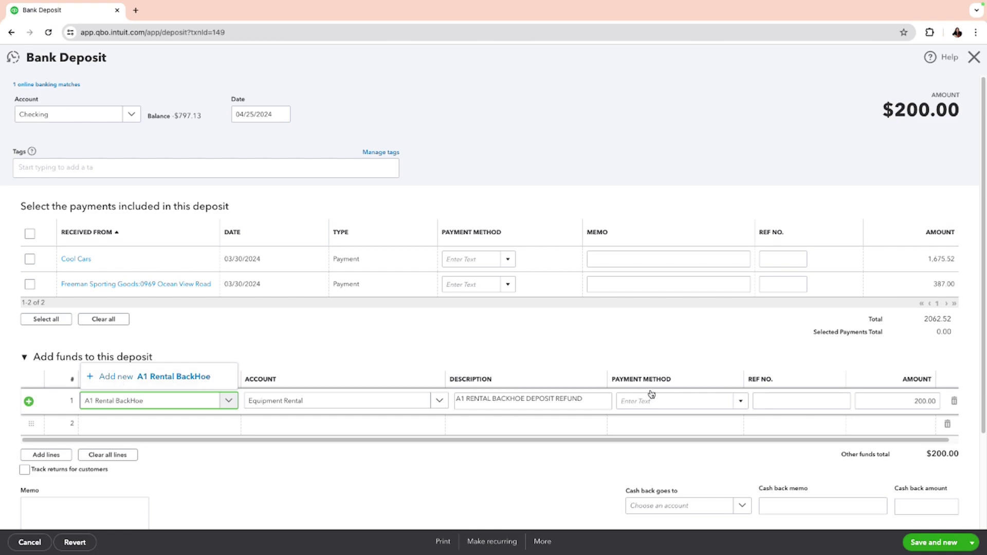
left_click(159, 379)
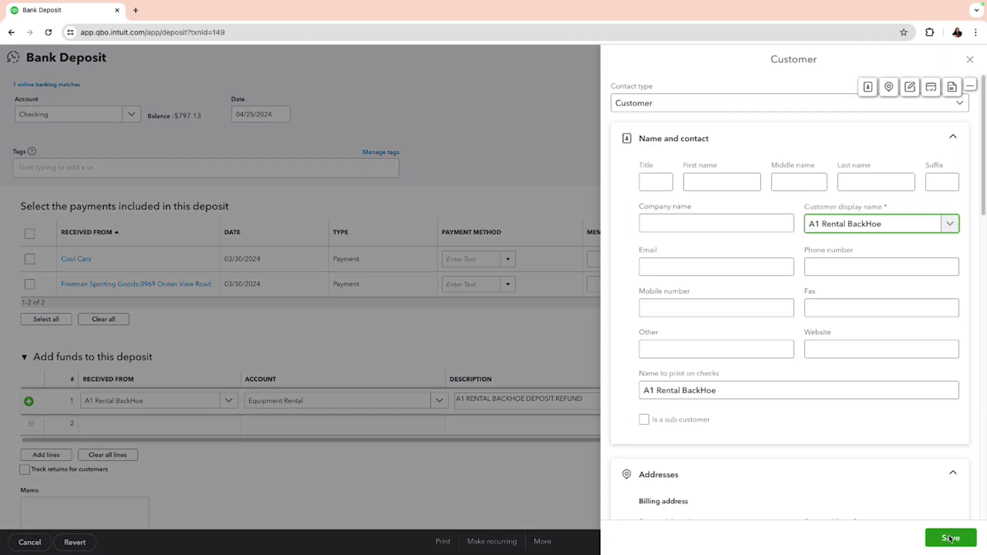
left_click(949, 538)
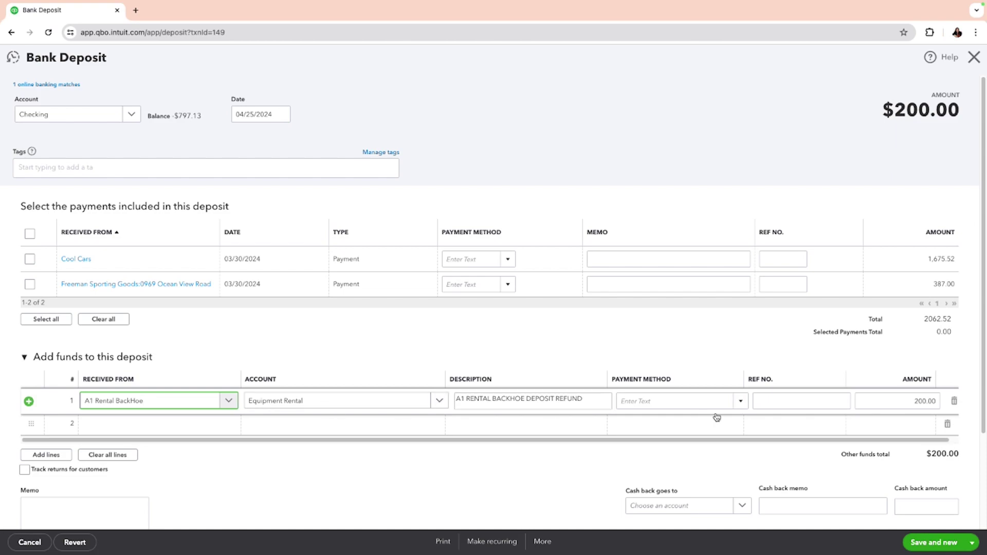
Check the deposit's added funds line and its description, and save and close the deposit.
left_click_drag(597, 397, 494, 390)
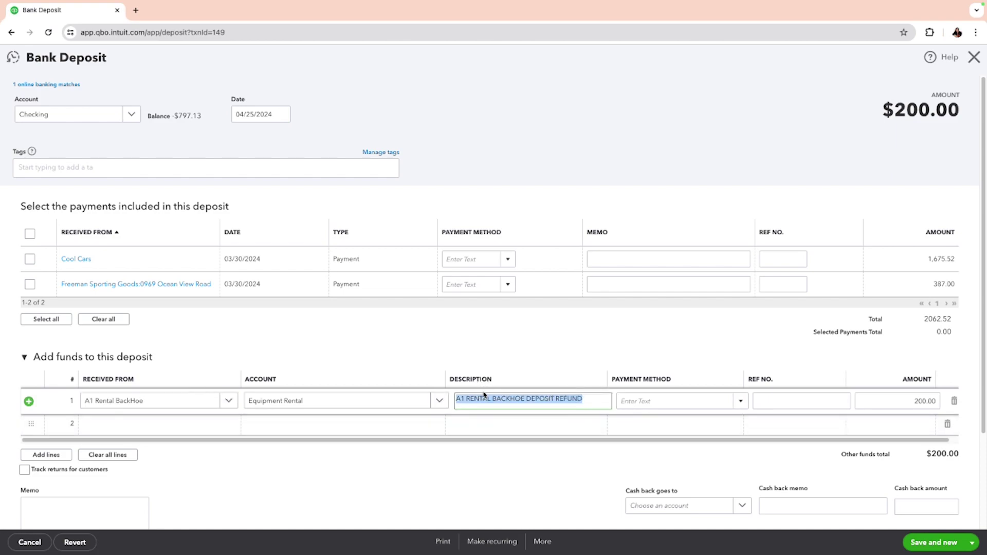
left_click(548, 361)
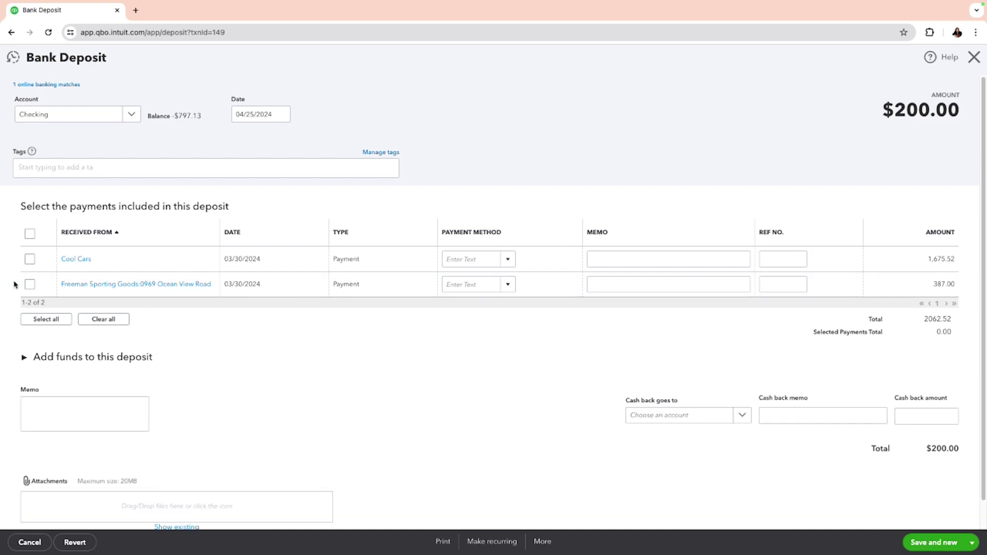
left_click(24, 359)
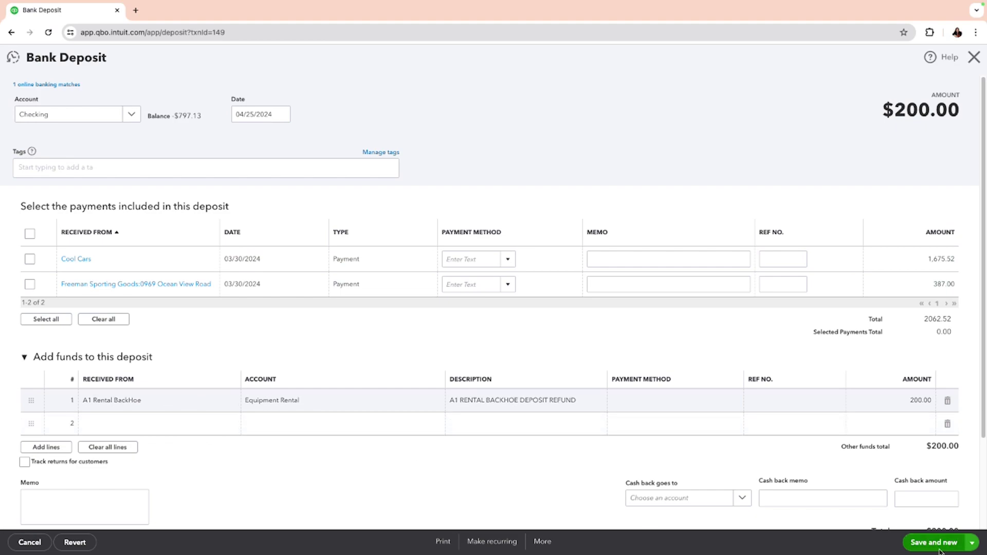
left_click(971, 542)
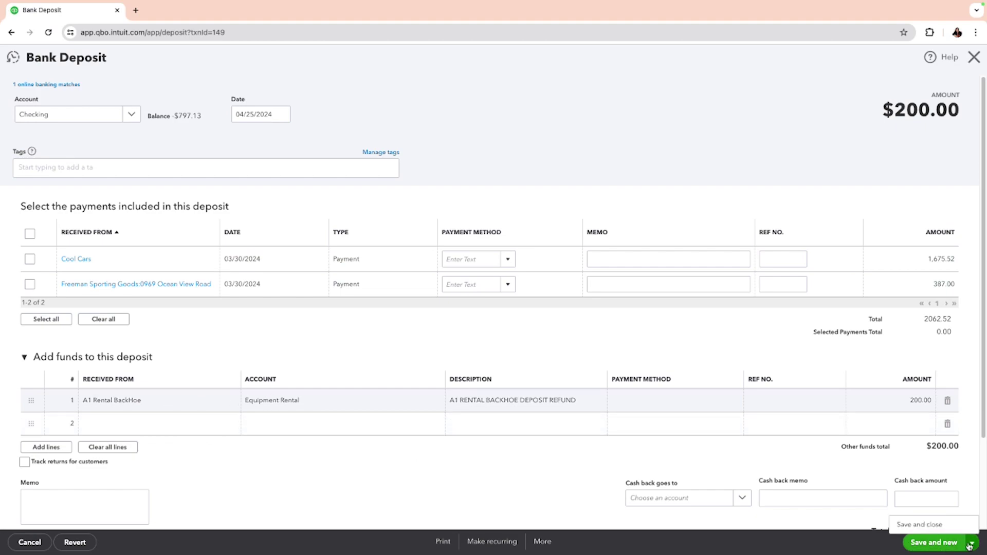
left_click(941, 523)
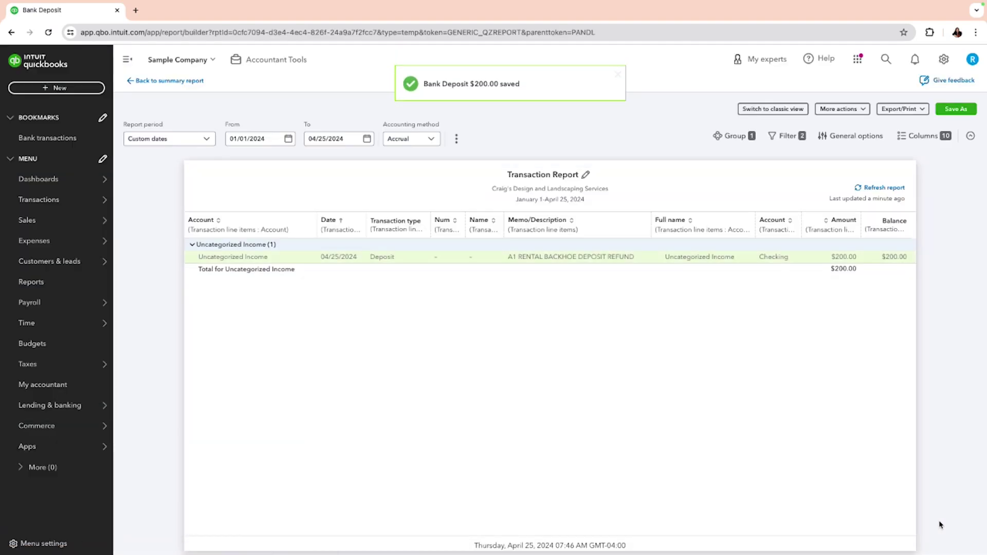
Return to the Profit and Loss summary, dismissing the feedback survey, and drill into the Uncategorized Expense total.
left_click(163, 81)
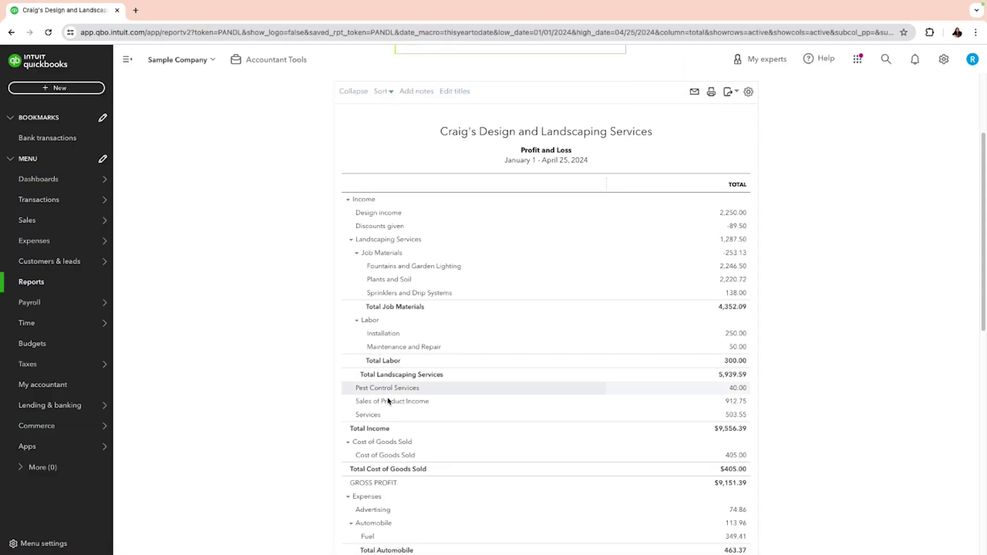
left_click(384, 401)
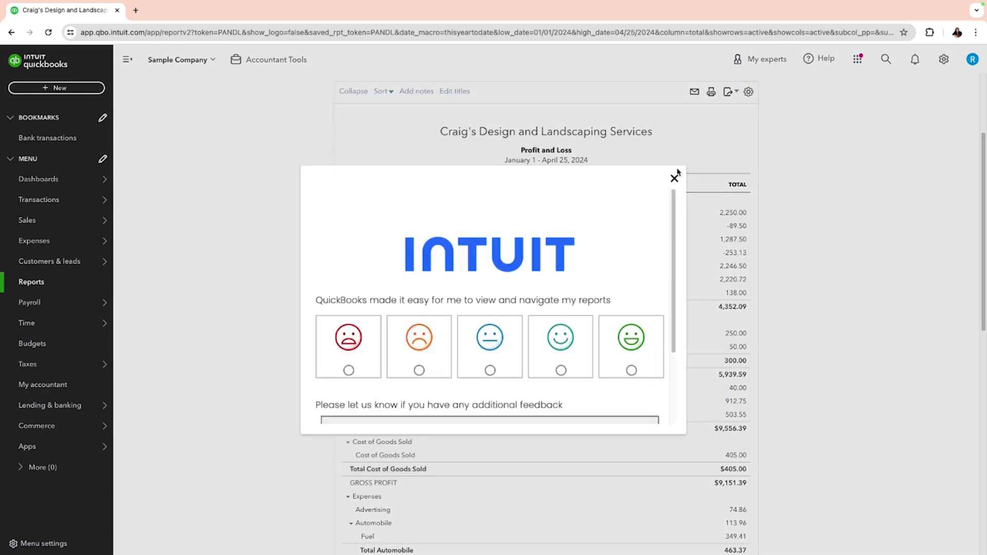
left_click(671, 179)
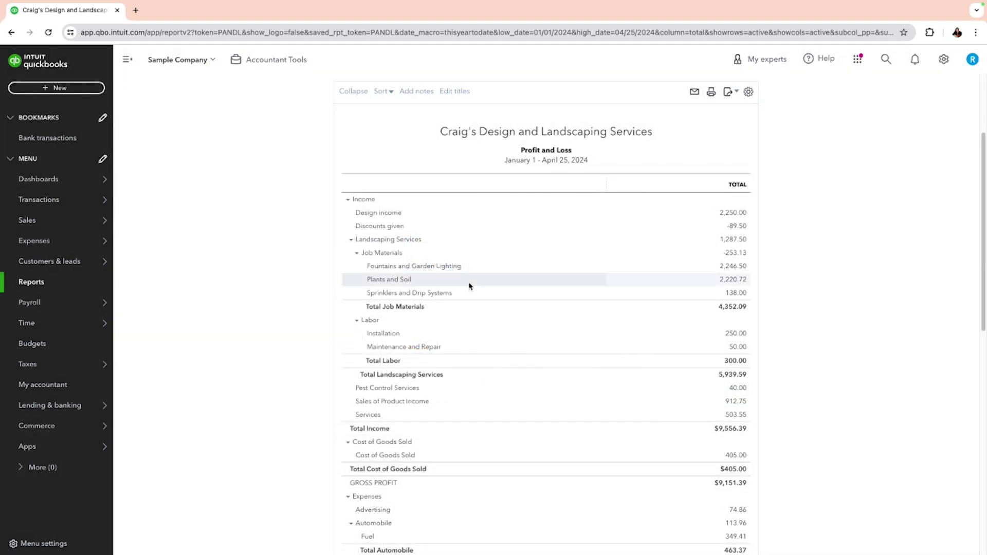
scroll(469, 284, "down", 4)
scroll(471, 284, "down", 3)
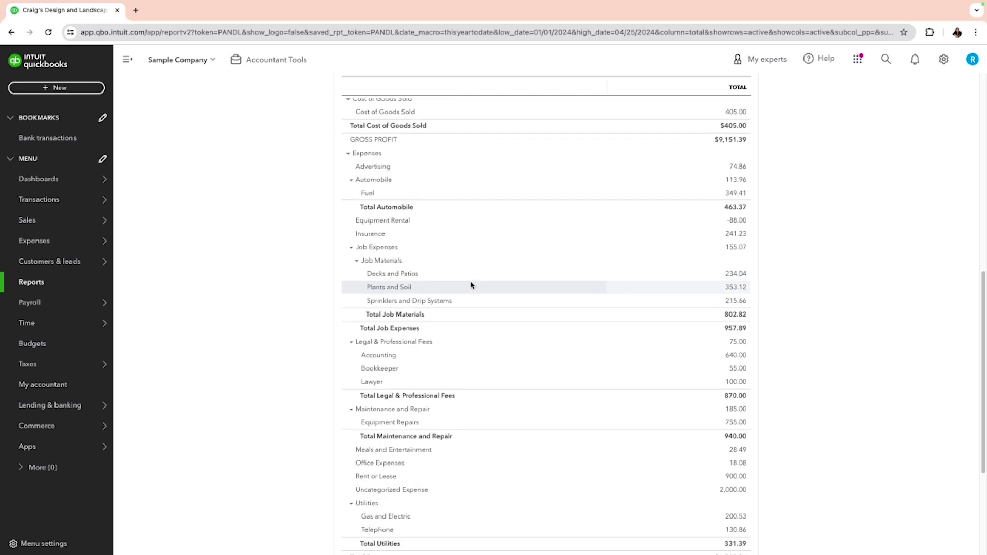
scroll(472, 285, "down", 3)
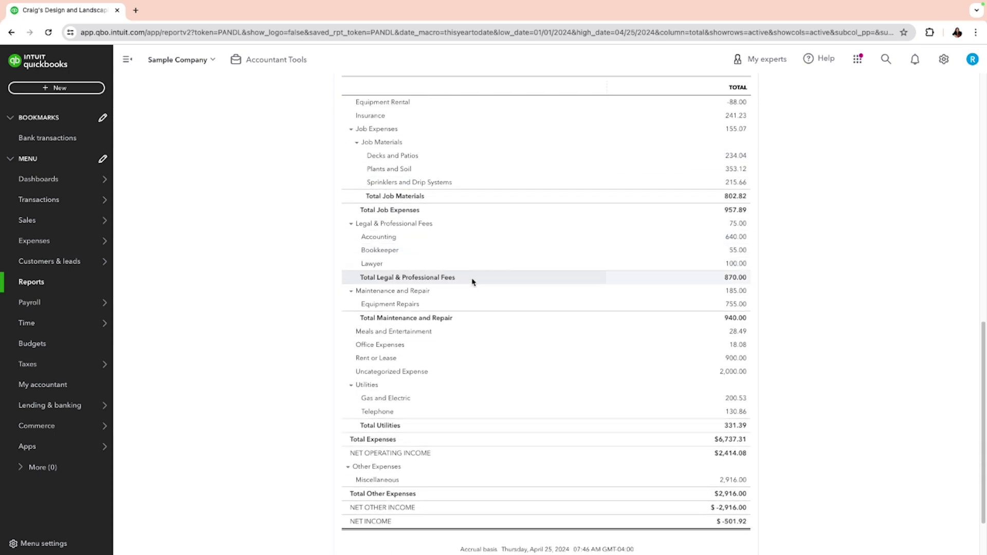
left_click(742, 369)
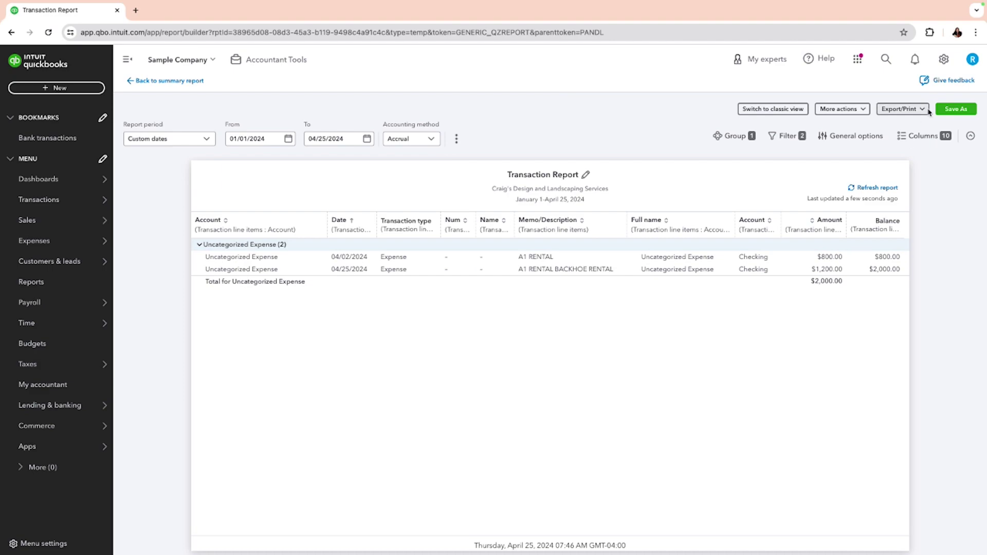
Open the 04/02/2024 A1 RENTAL expense for $800.00 from the transaction report.
left_click(922, 109)
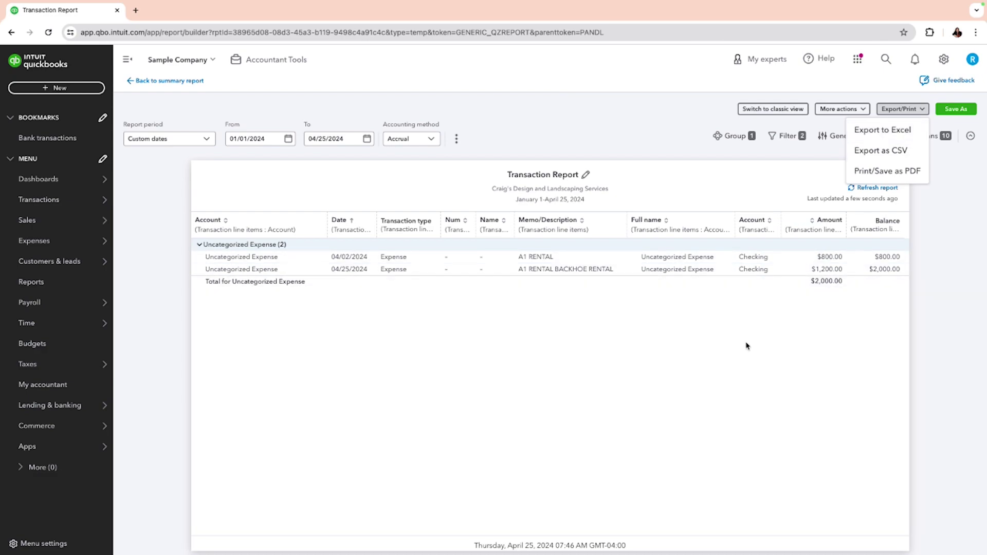
left_click(794, 316)
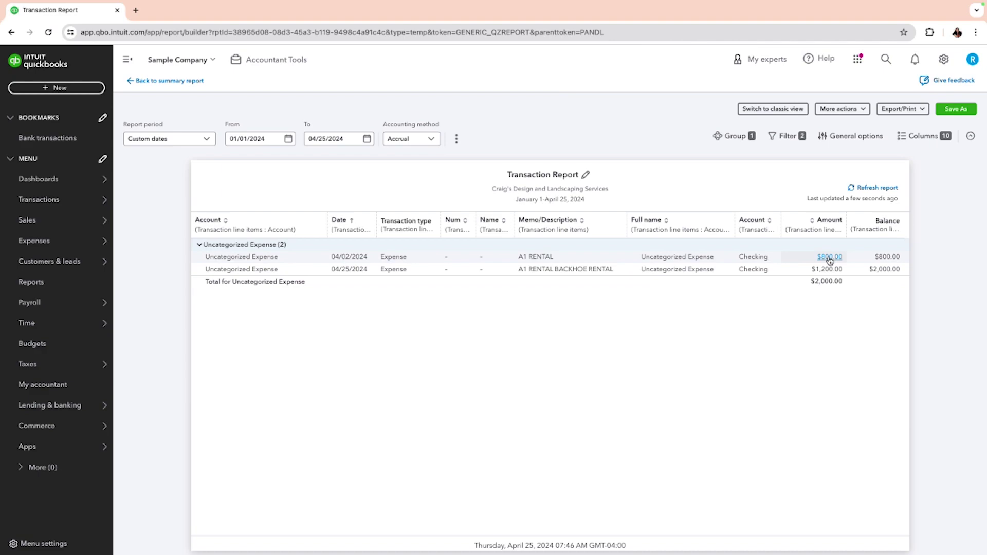
left_click(829, 257)
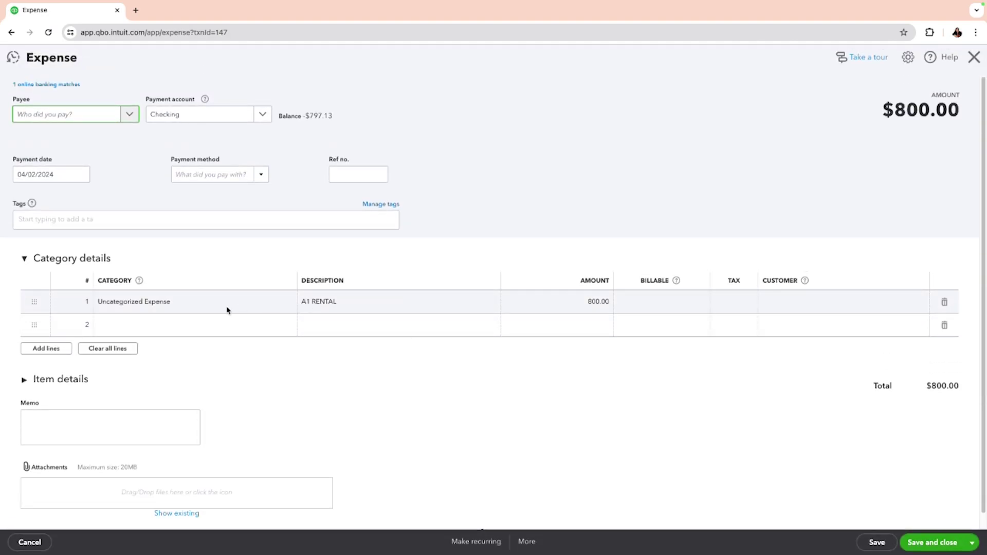
left_click(227, 310)
left_click(196, 302)
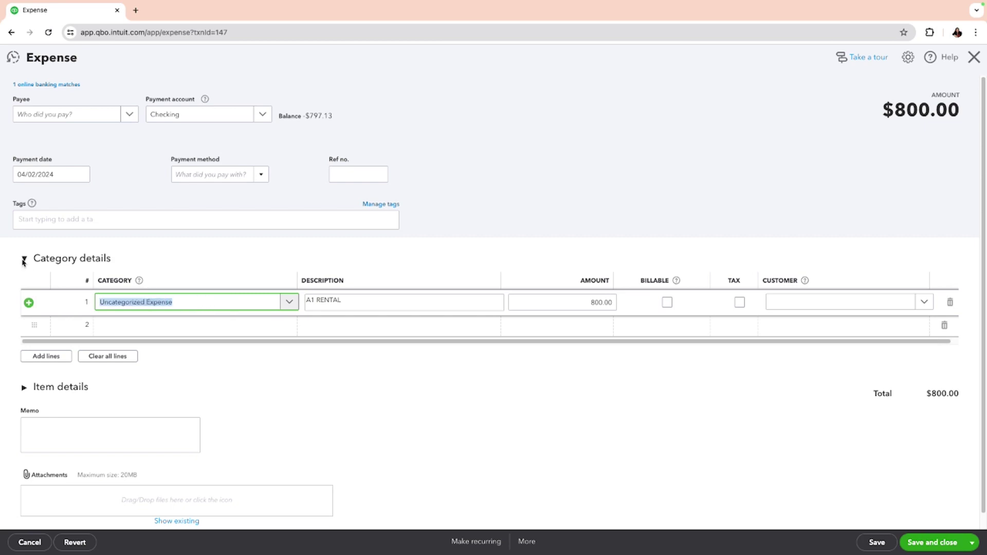
key("BackSpace")
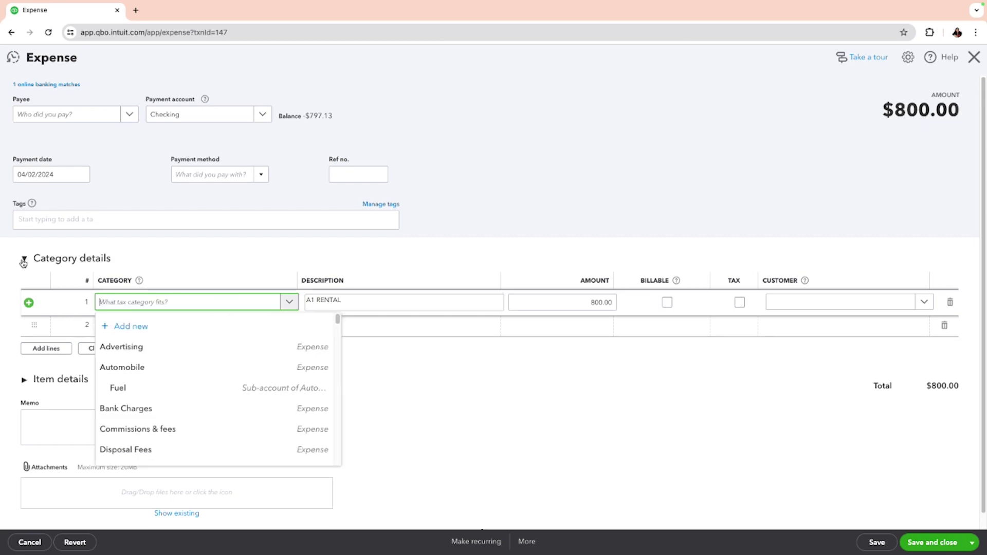
type("A")
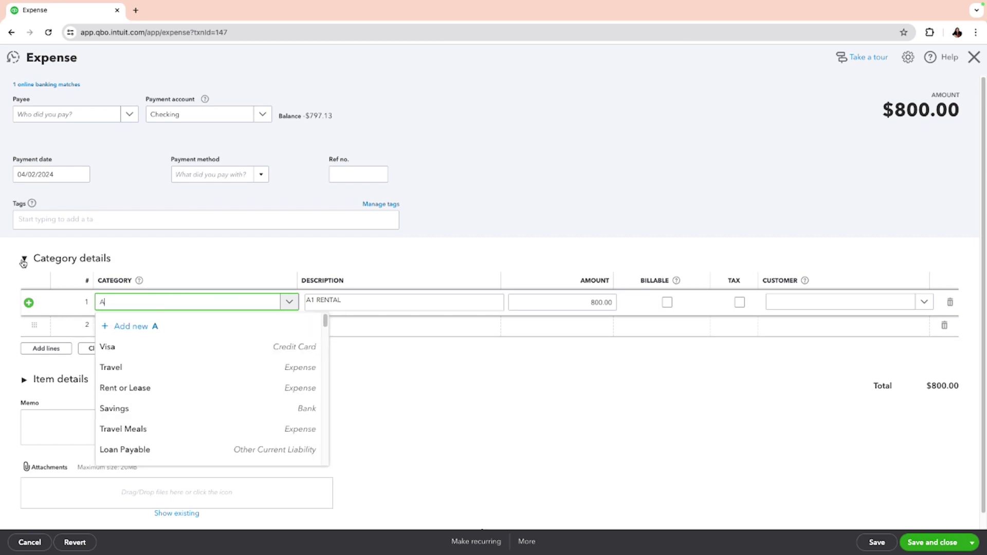
type("1. Renta")
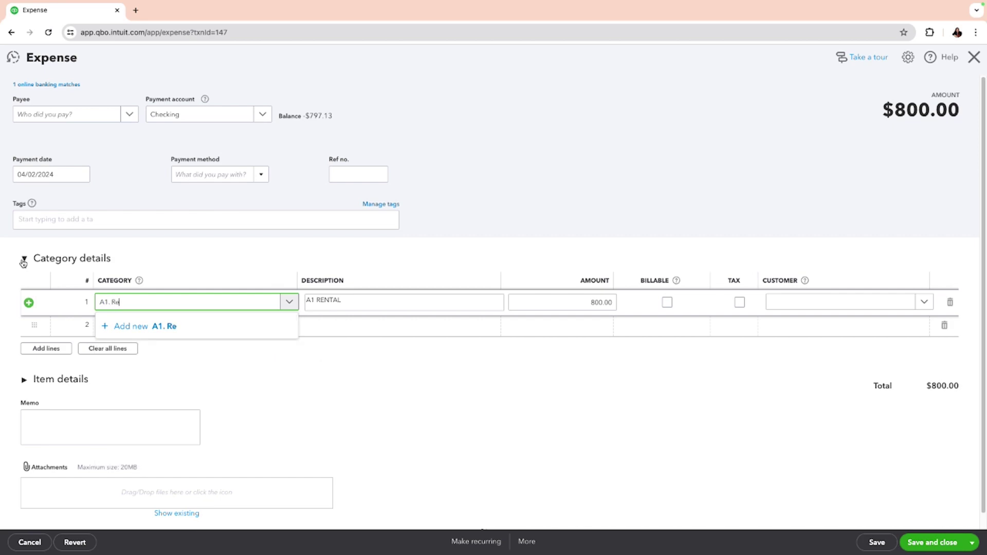
key("BackSpace")
key("BackSpace")
key("BackSpace")
key("BackSpace")
key("BackSpace")
key("BackSpace")
key("BackSpace")
key("BackSpace")
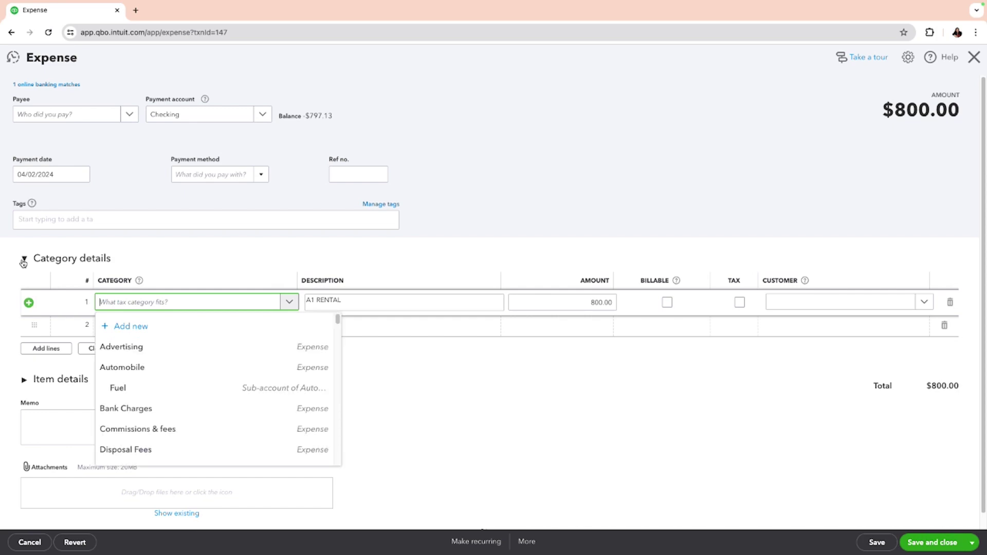
Set the $800.00 expense's payee to A1 Rental BackHoe.
left_click(49, 113)
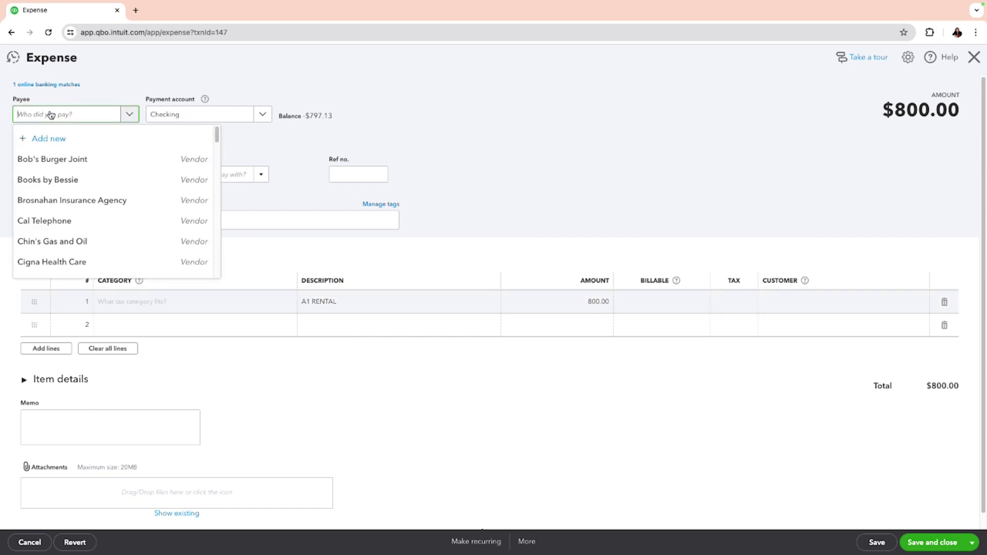
type("A 1")
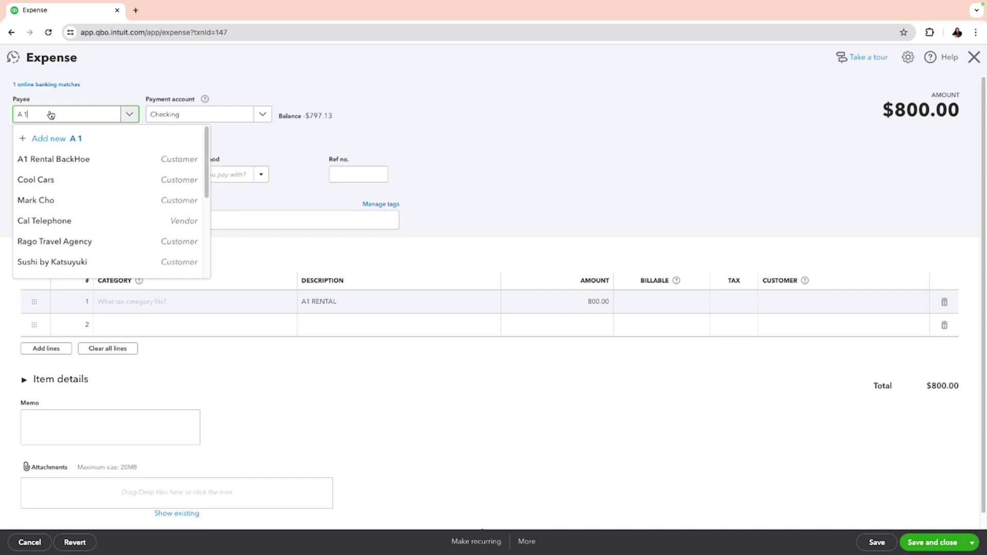
left_click(70, 159)
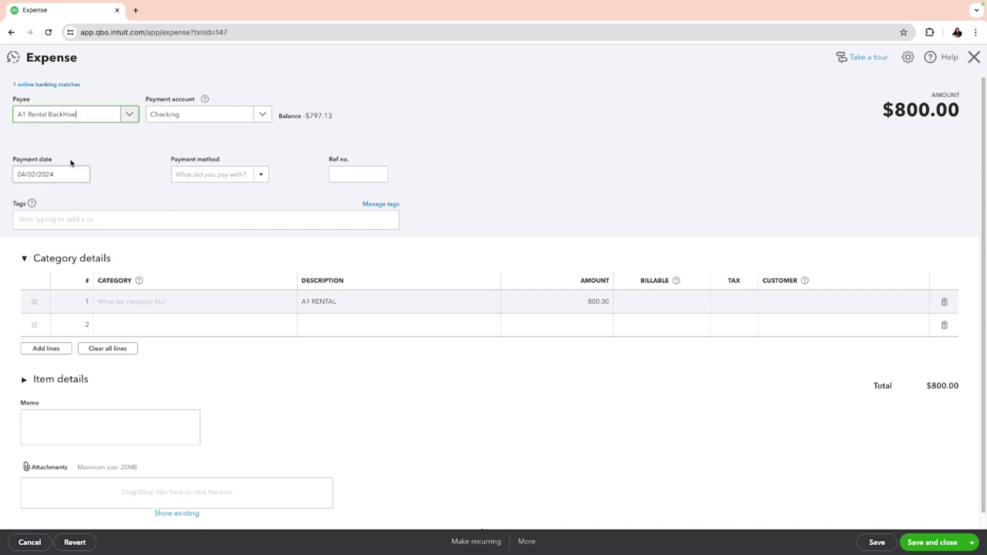
Set the $800.00 line's category to the Equipment Rental expense account and save and close the expense.
left_click(130, 303)
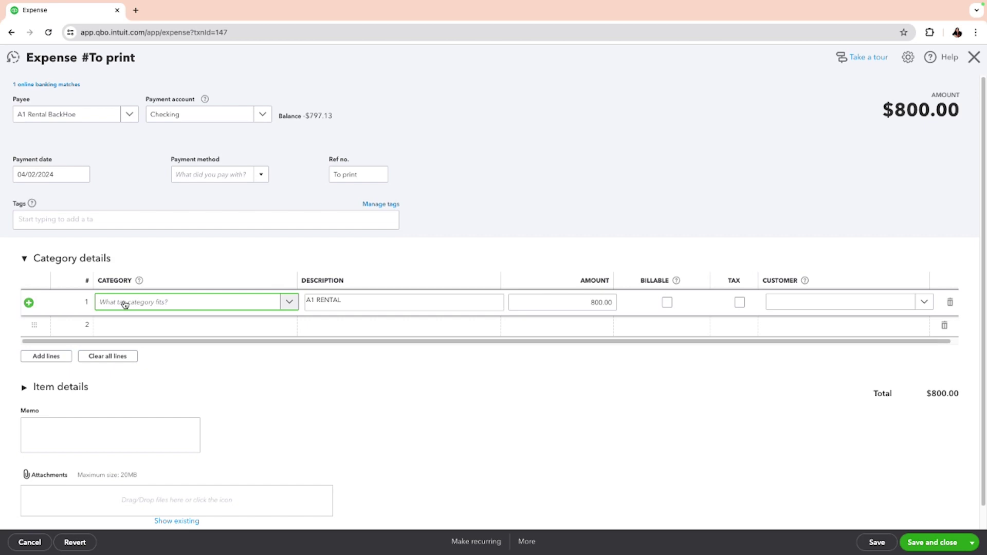
type("Equi")
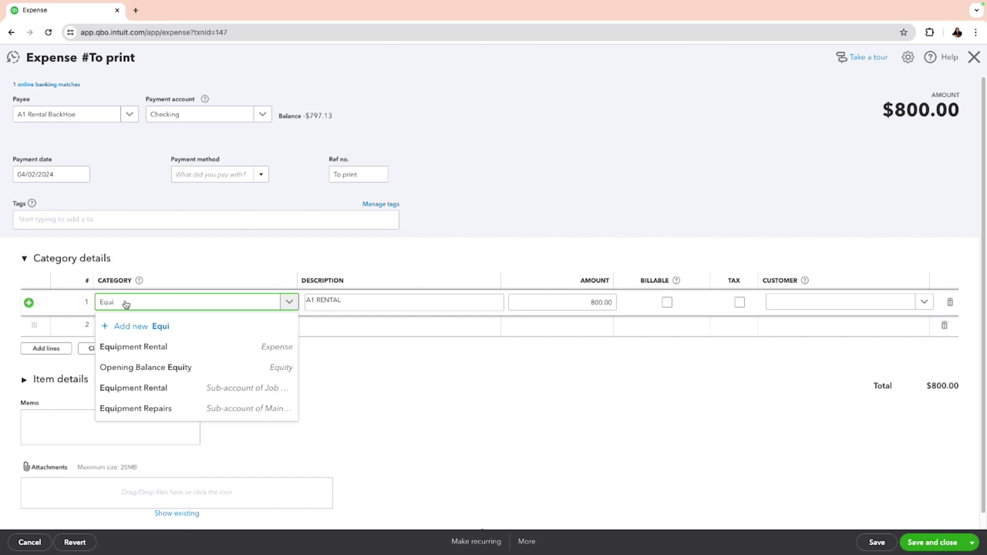
left_click(105, 346)
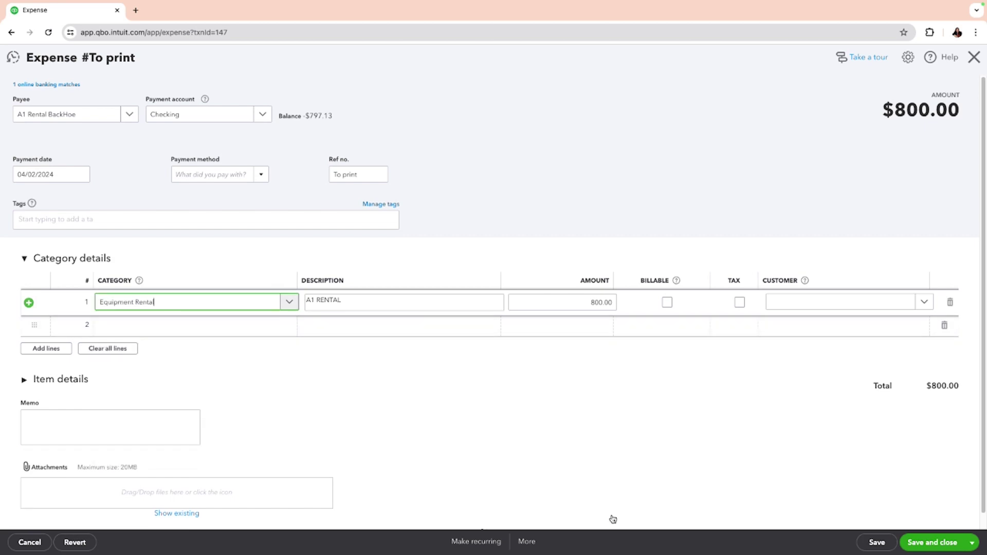
left_click(934, 548)
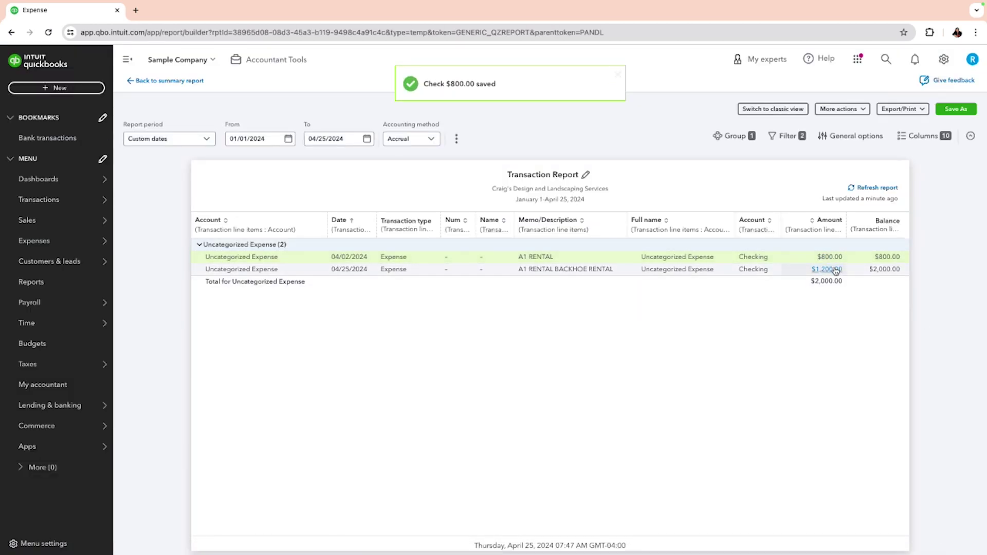
Open the 04/25/2024 A1 RENTAL BACKHOE RENTAL expense for $1,200.00 and set its payee to A1 Rental BackHoe.
left_click(834, 270)
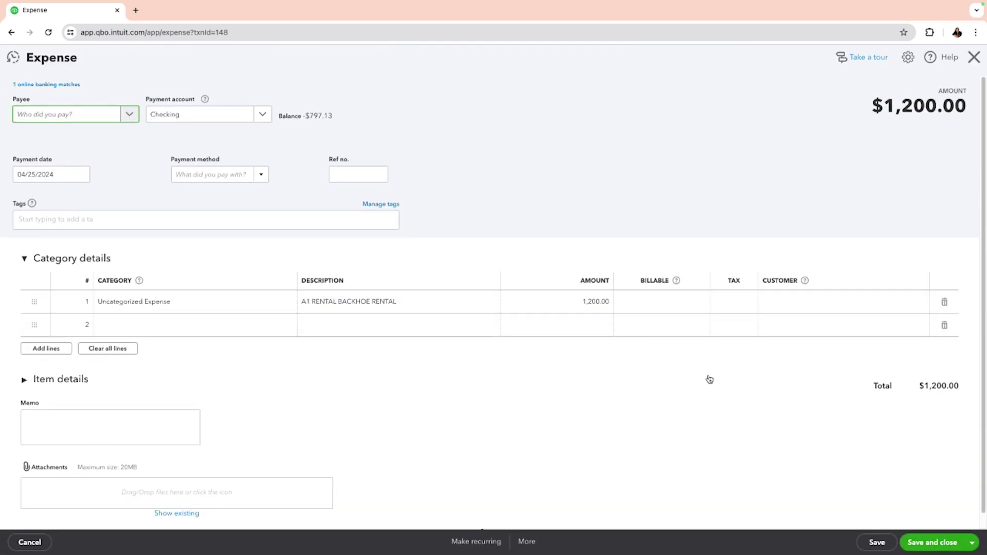
left_click(200, 300)
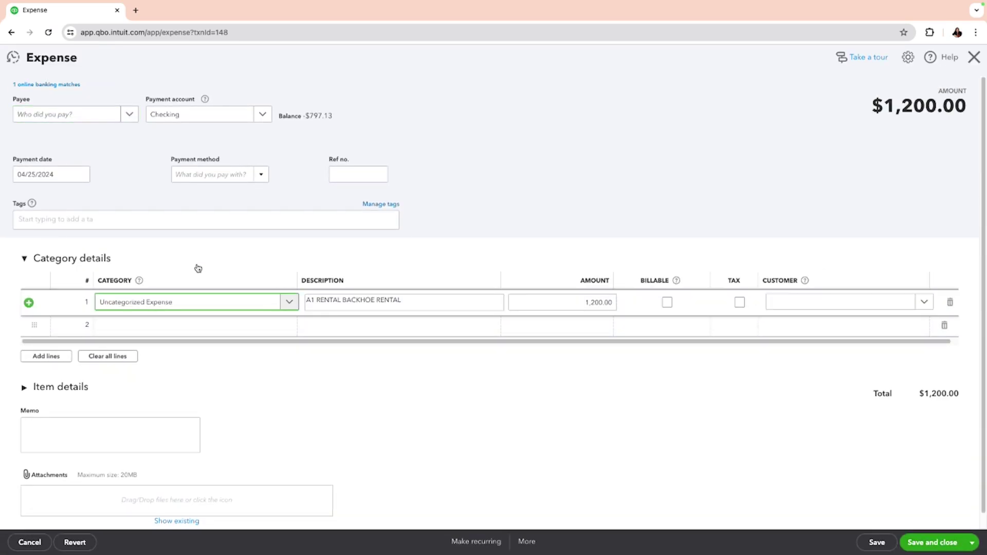
left_click(67, 114)
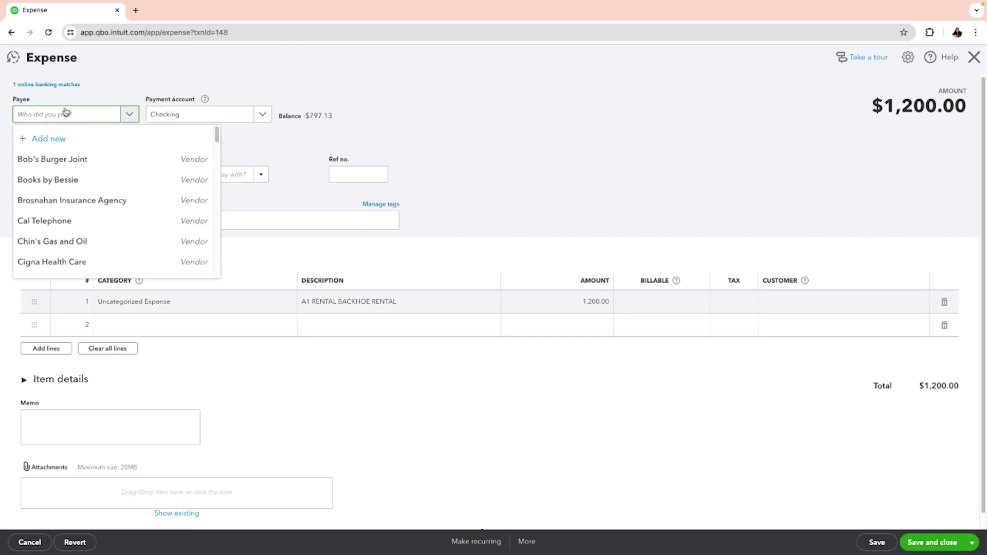
type("A1")
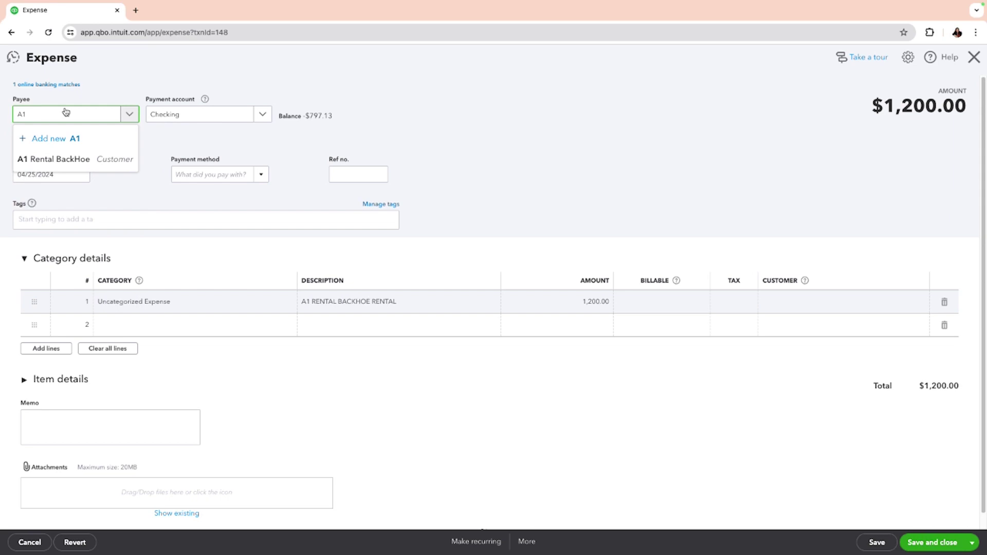
left_click(82, 159)
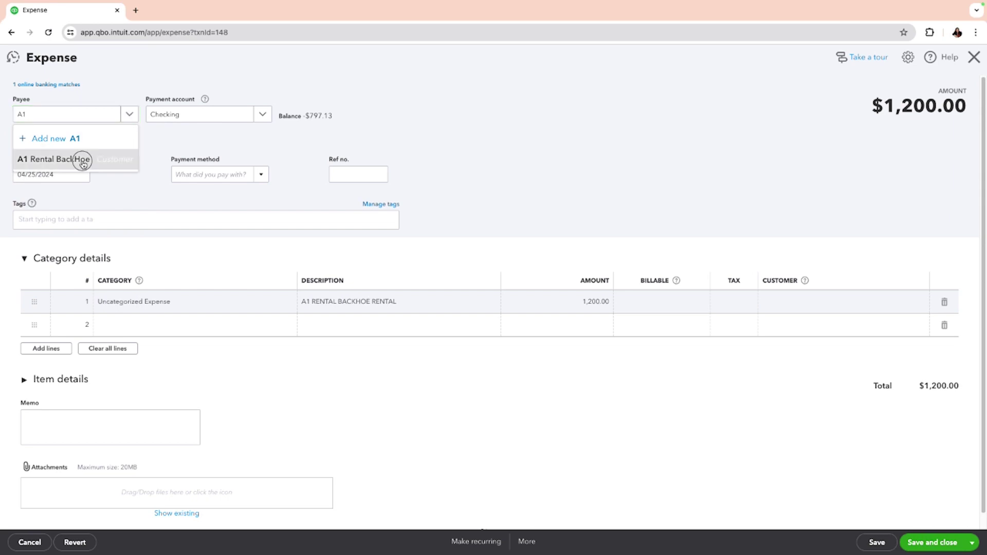
Set the $1,200.00 line's category to the Equipment Rental expense account and save and close the expense.
left_click(176, 305)
key("BackSpace")
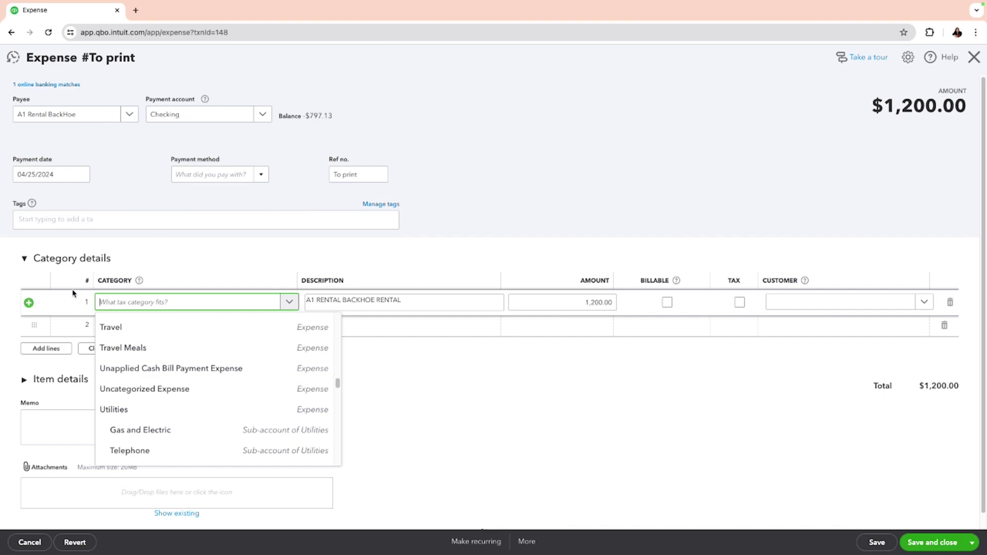
type("equi")
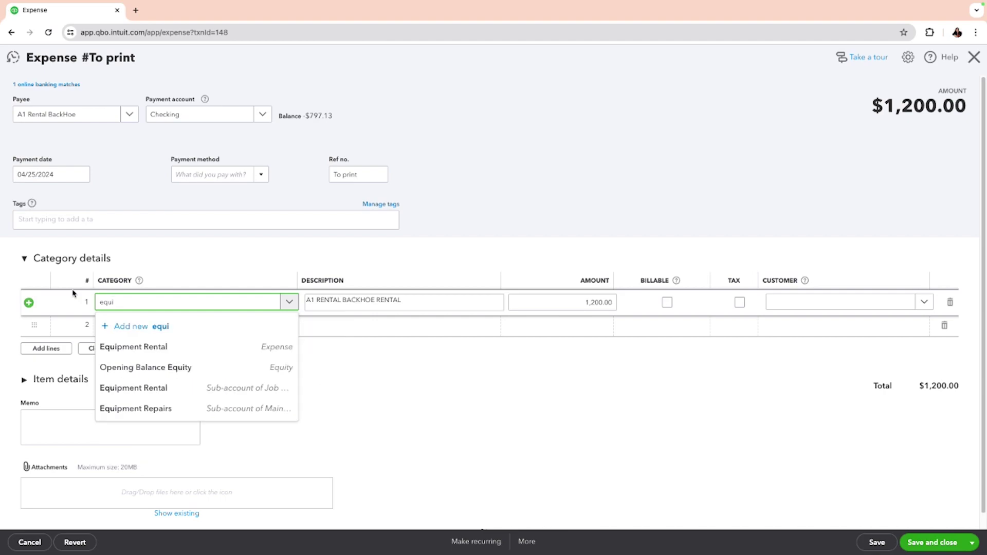
left_click(133, 346)
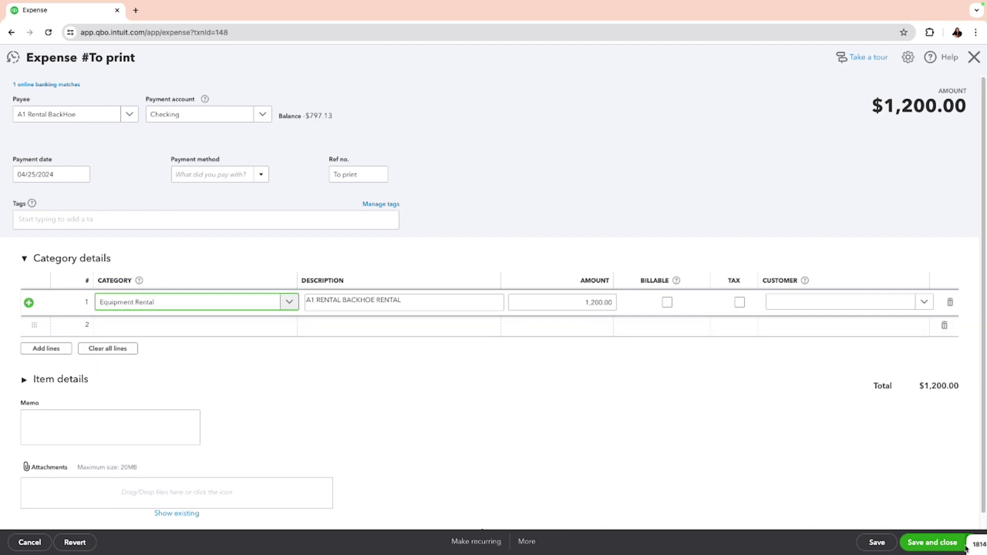
left_click(950, 544)
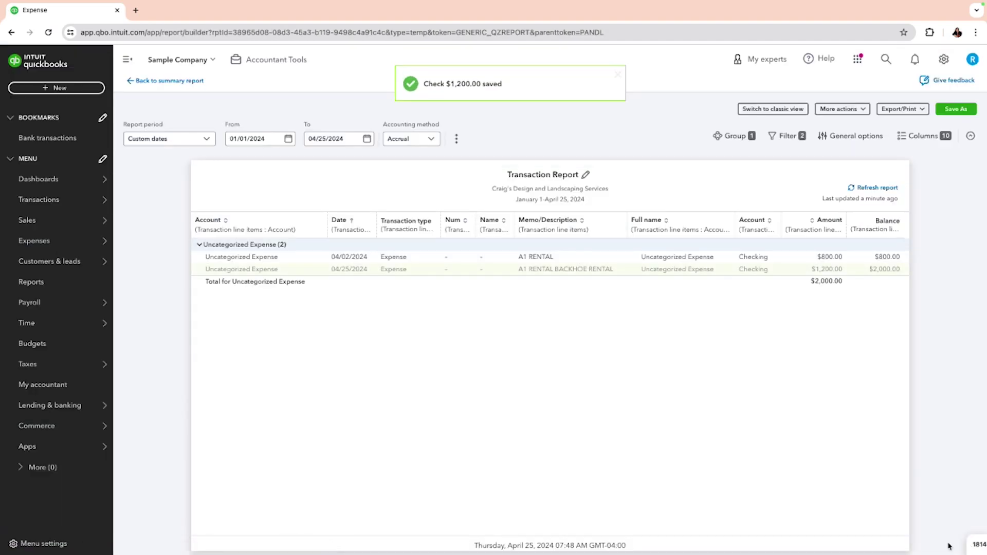
Return to the Profit and Loss summary and review its expense and income lines for uncategorized amounts.
left_click(169, 81)
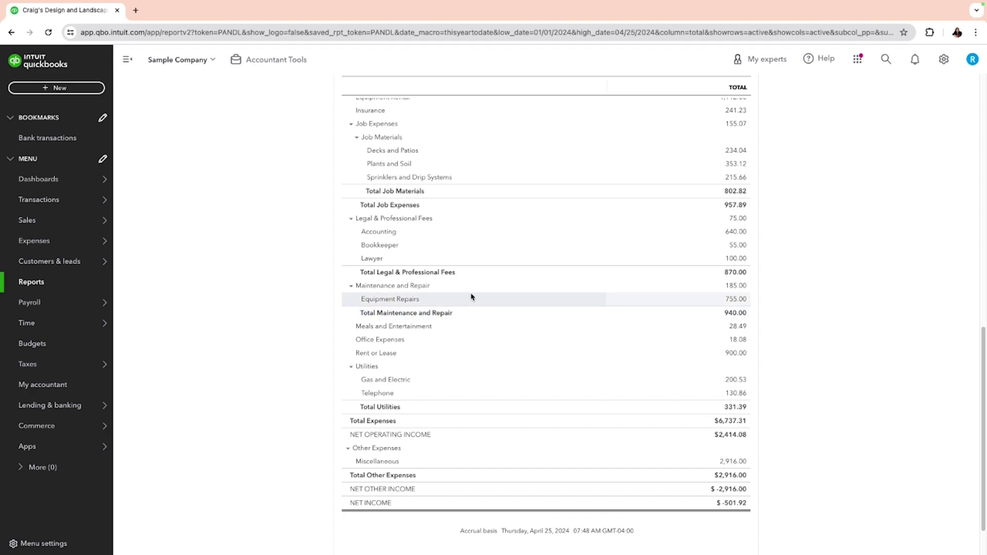
scroll(468, 288, "up", 6)
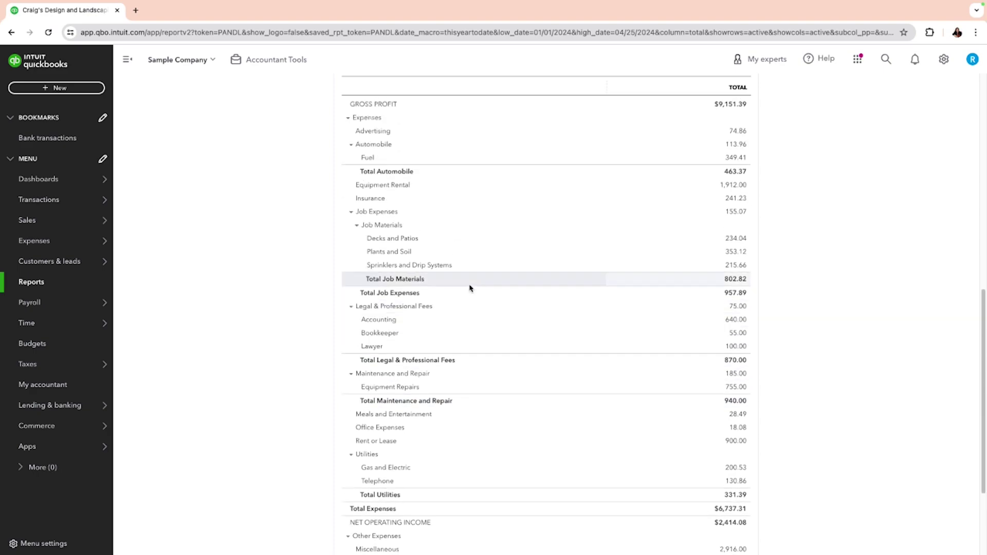
scroll(474, 280, "up", 5)
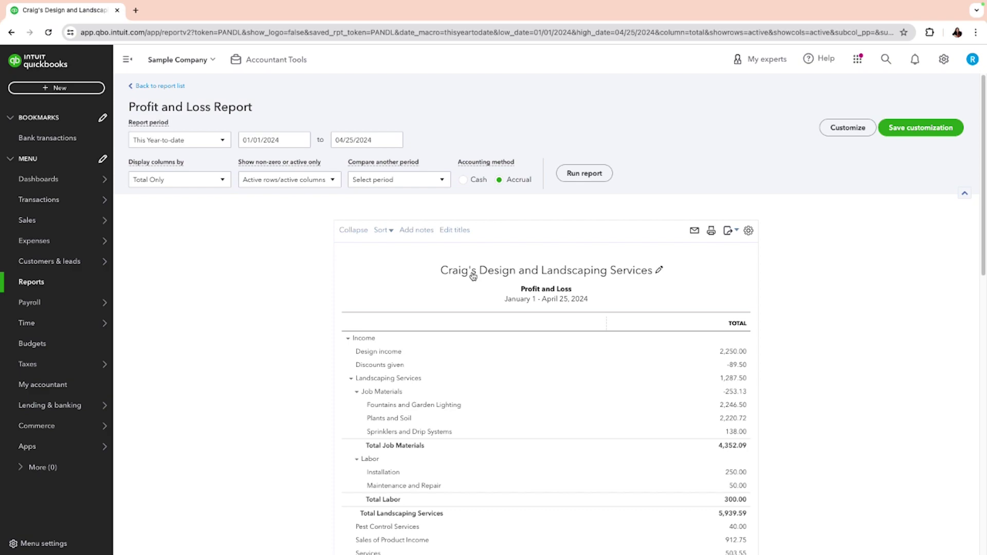
Filter the chart of accounts by "unca" and run the report for the Uncategorized Income account.
mouse_move(79, 307)
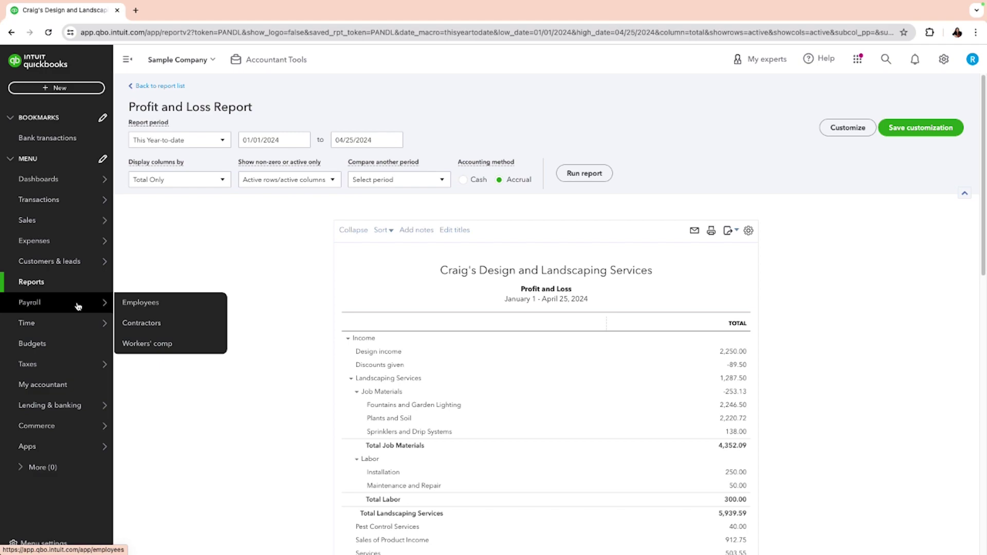
mouse_move(49, 201)
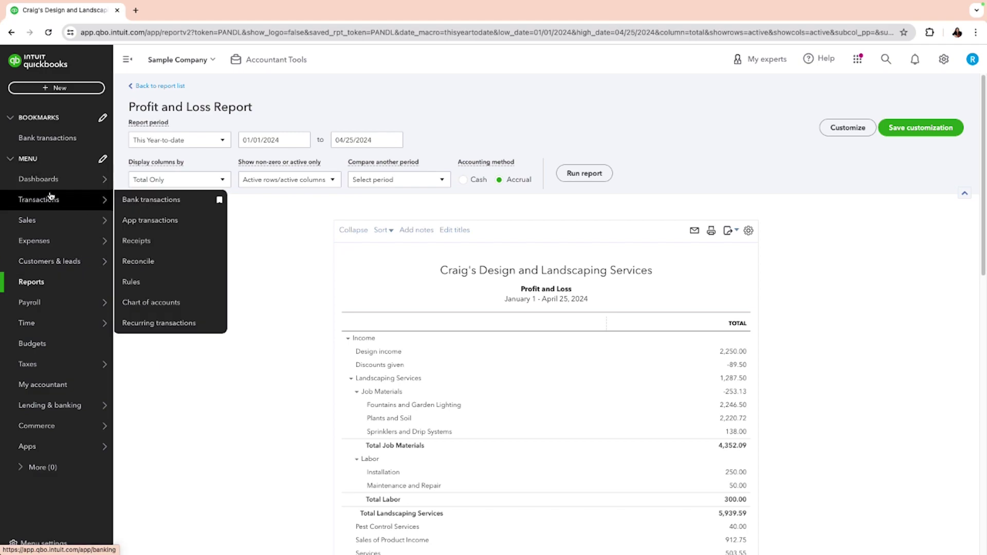
left_click(154, 302)
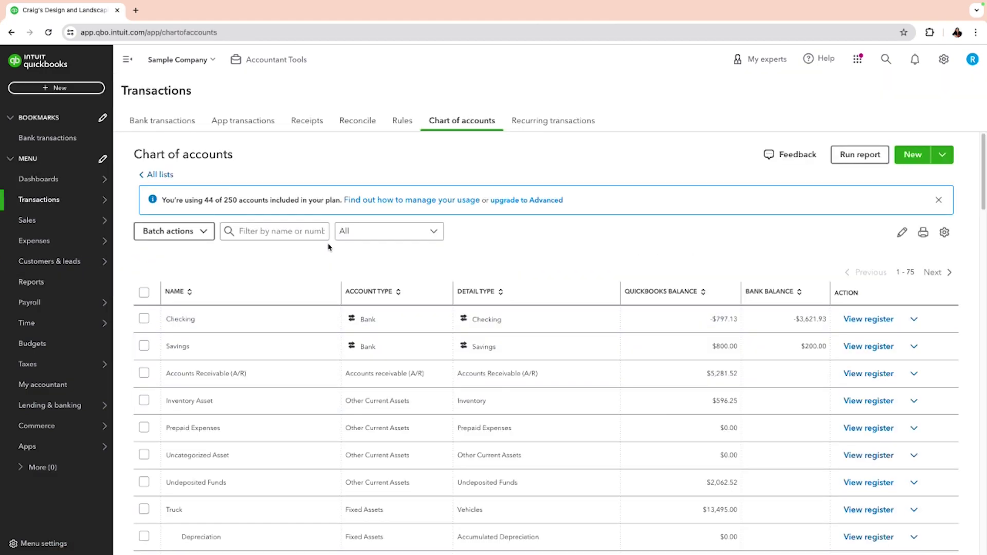
left_click(302, 237)
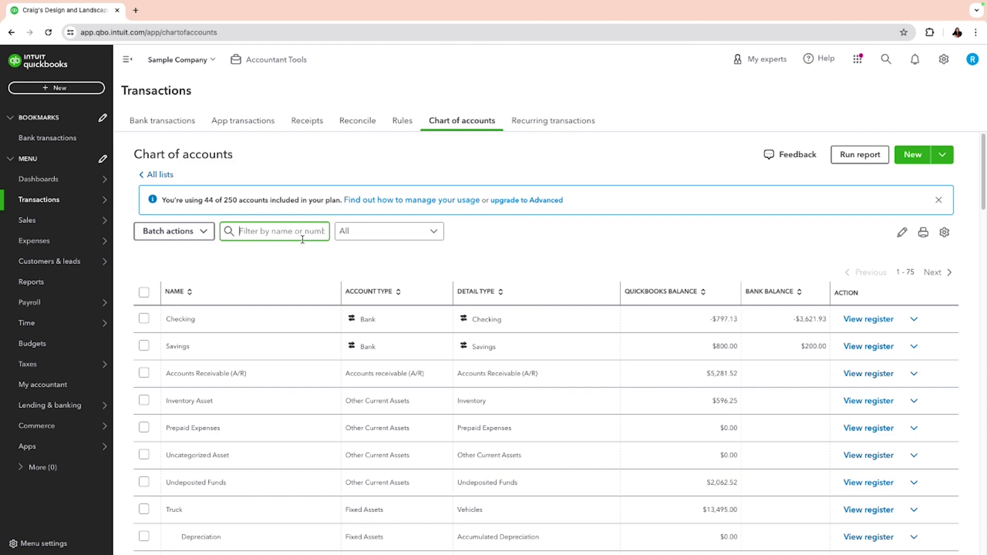
type("und")
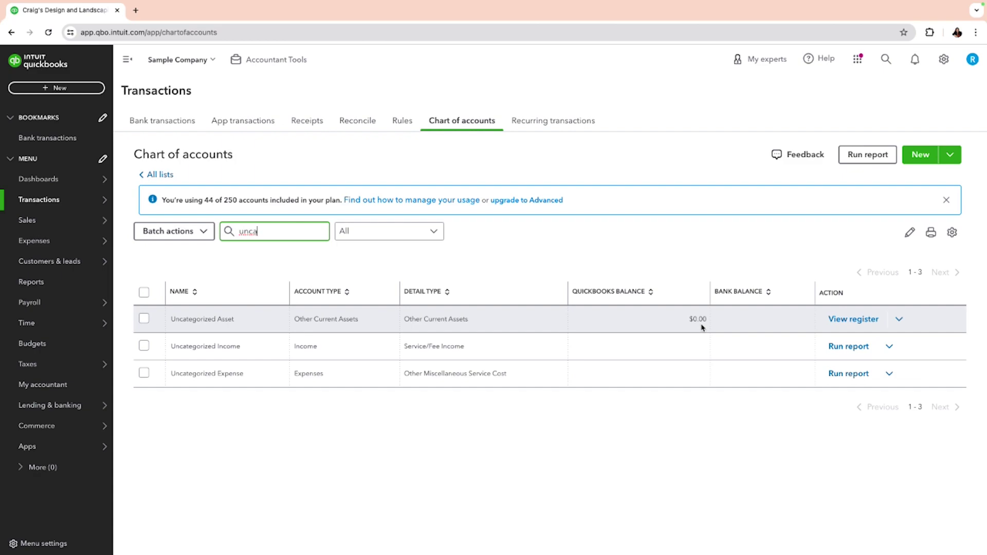
left_click(852, 355)
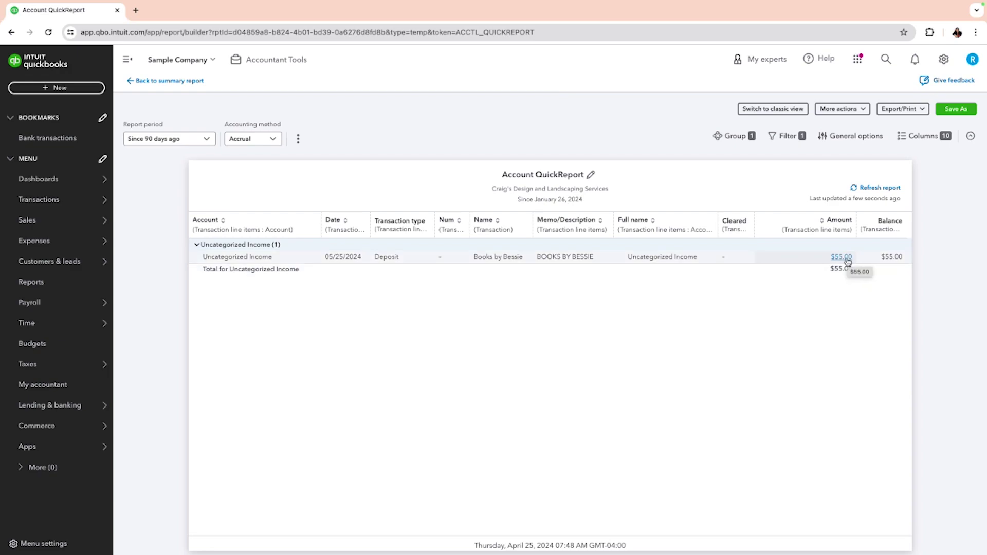
Open the $55.00 Books by Bessie deposit, set its line's account to Landscaping Services:Job Materials, and save and close it.
left_click(652, 257)
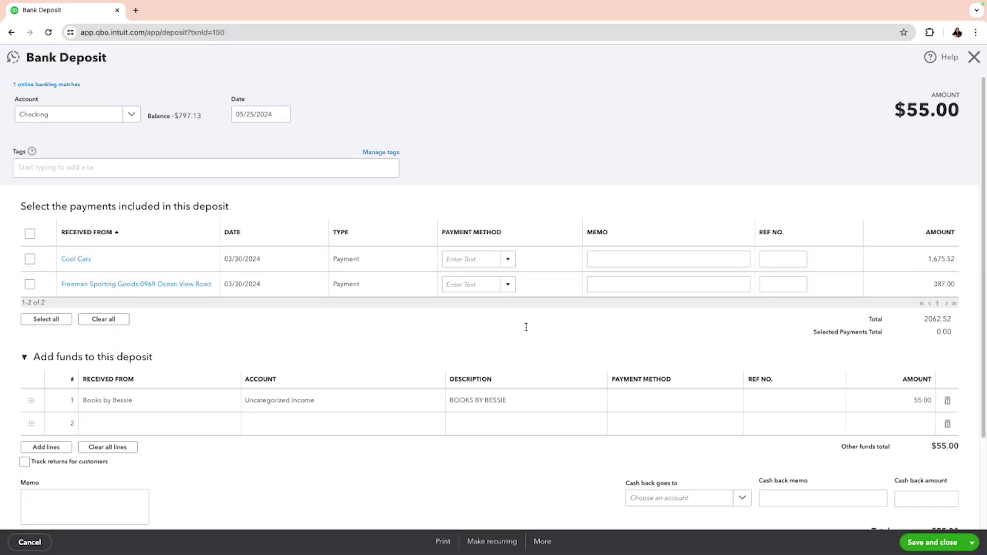
left_click(277, 407)
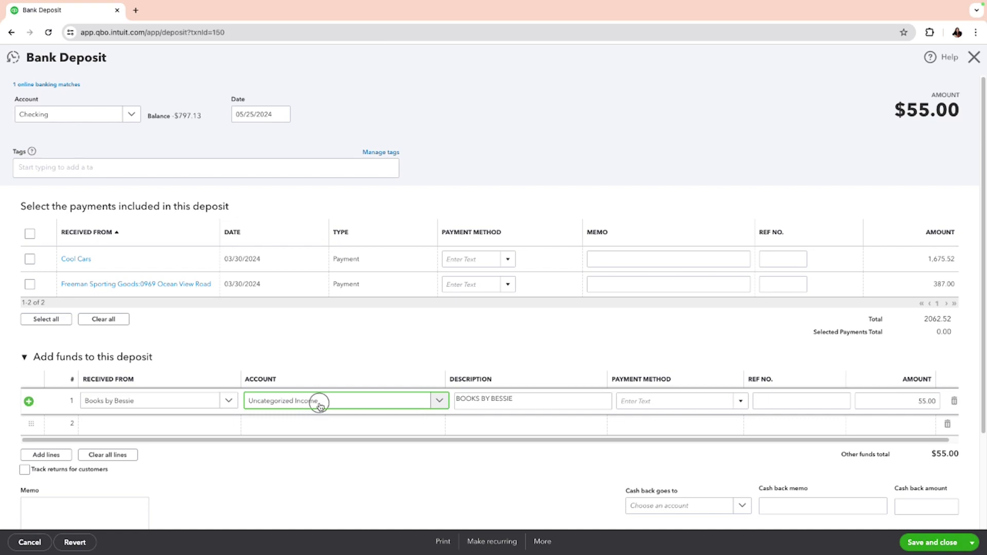
left_click_drag(319, 403, 198, 400)
key("BackSpace")
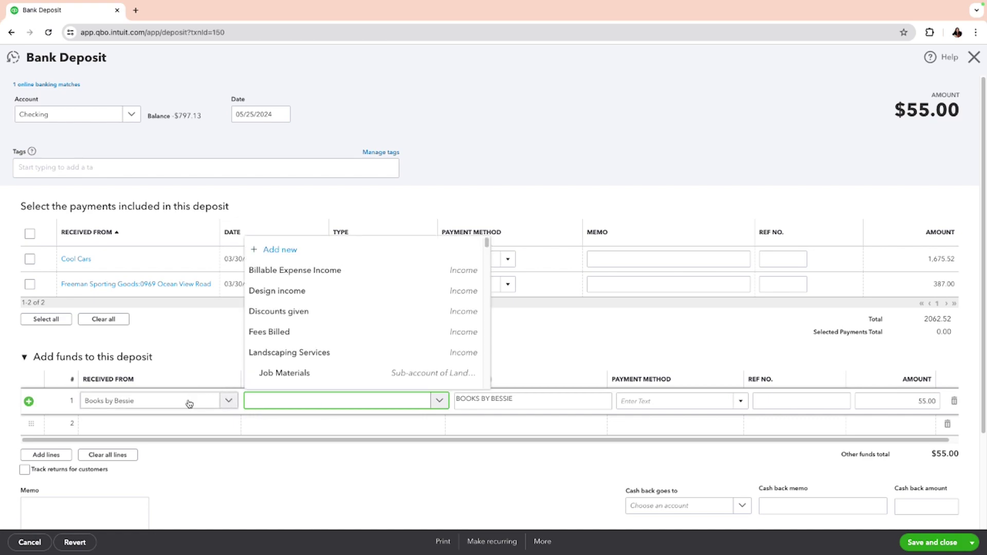
left_click(271, 380)
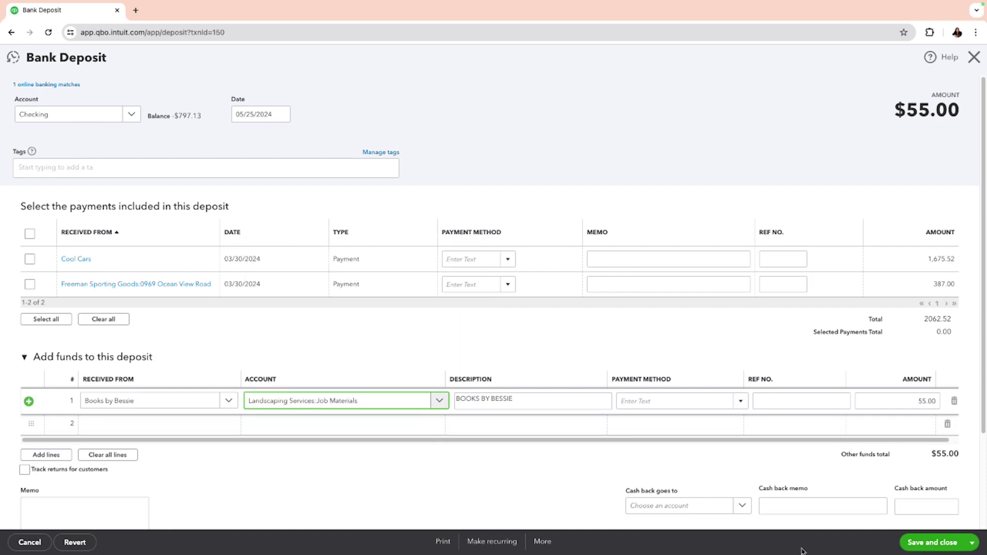
left_click(942, 547)
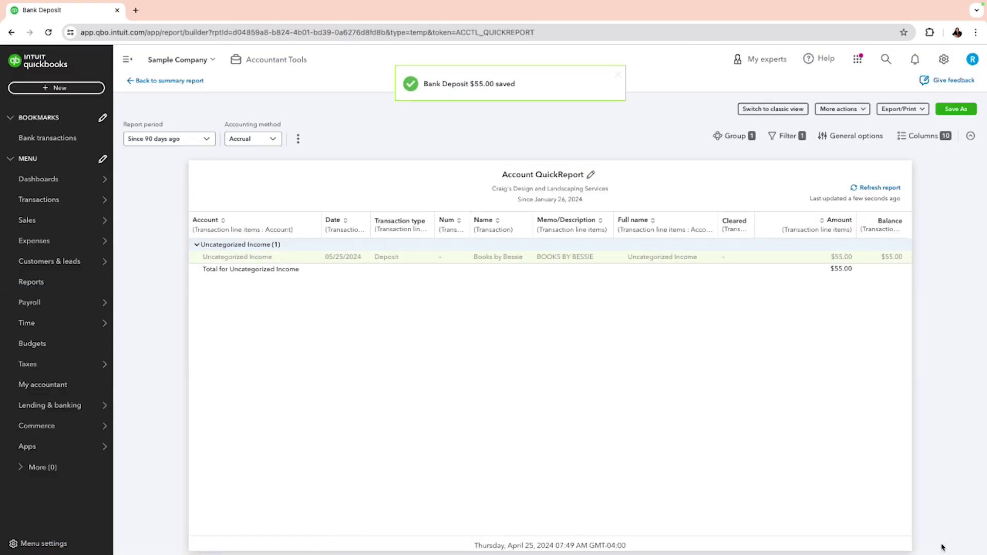
Leave the account report and display the Checking account's categorized bank transactions.
left_click(179, 82)
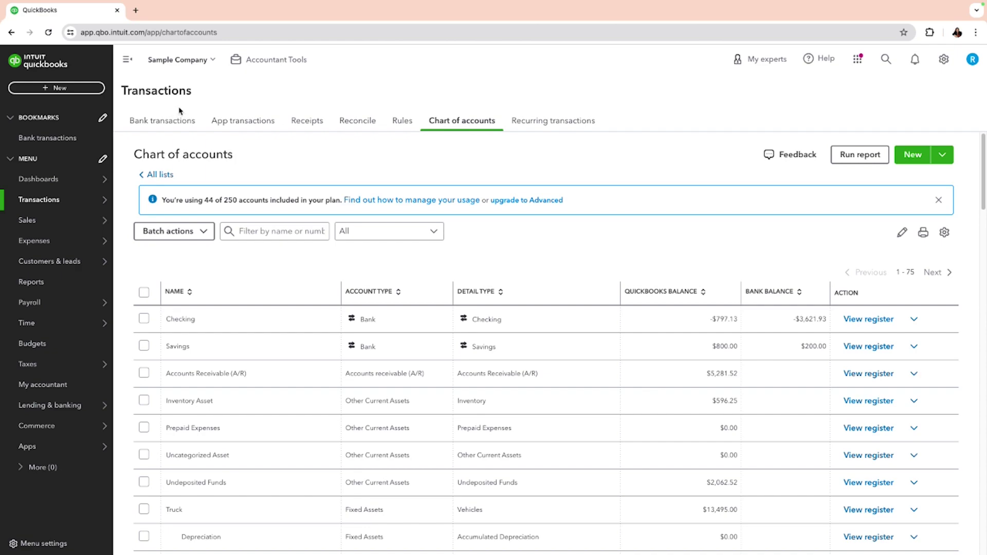
mouse_move(105, 220)
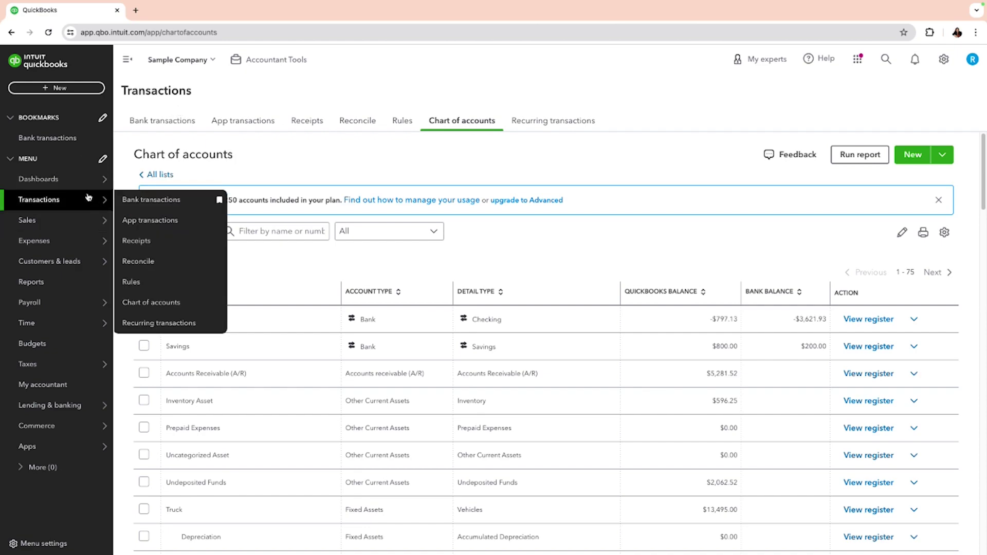
left_click(134, 203)
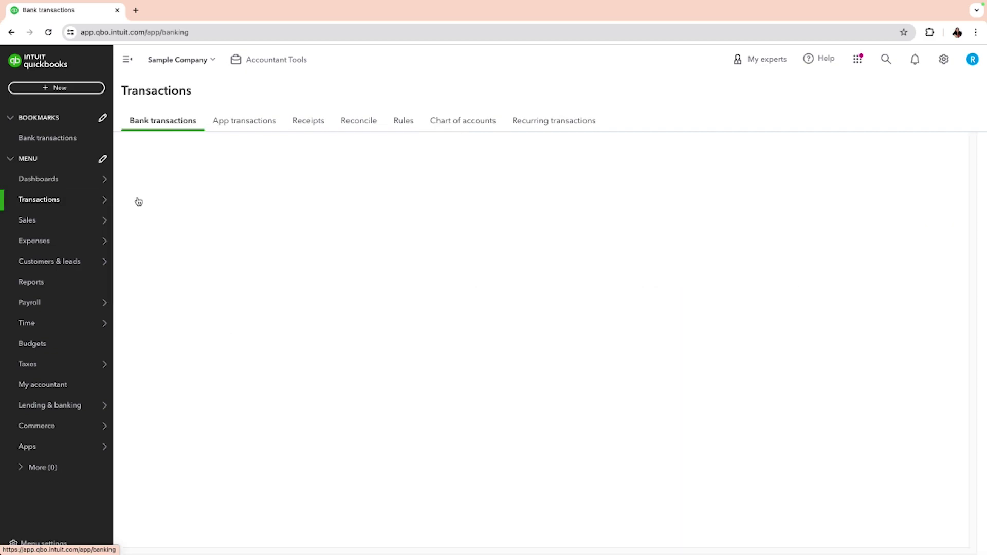
right_click(230, 274)
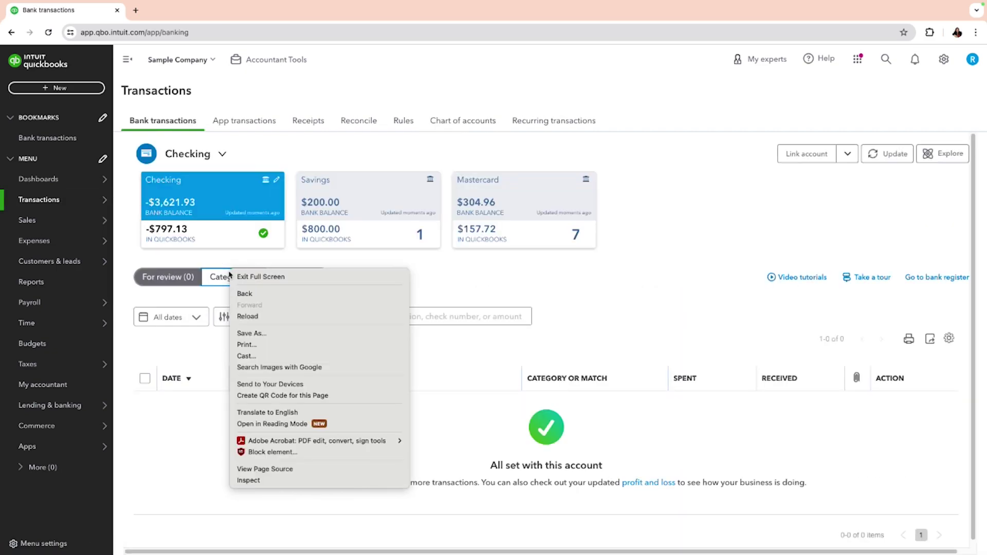
left_click(219, 280)
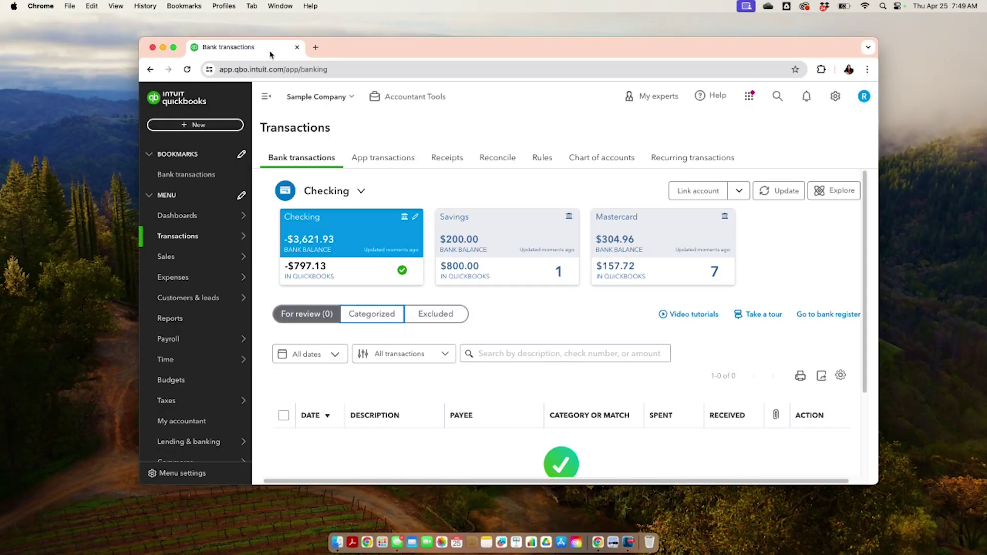
left_click(366, 312)
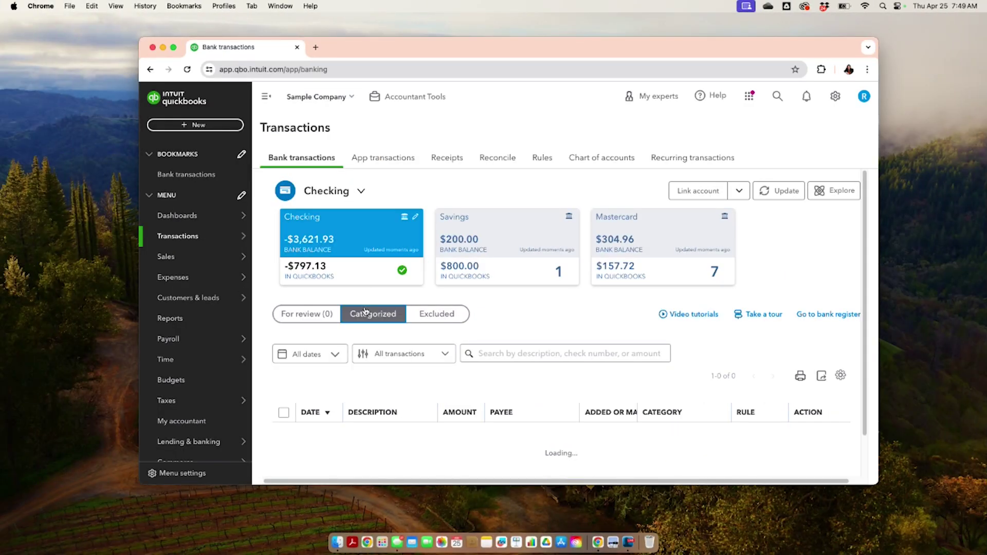
left_click(172, 47)
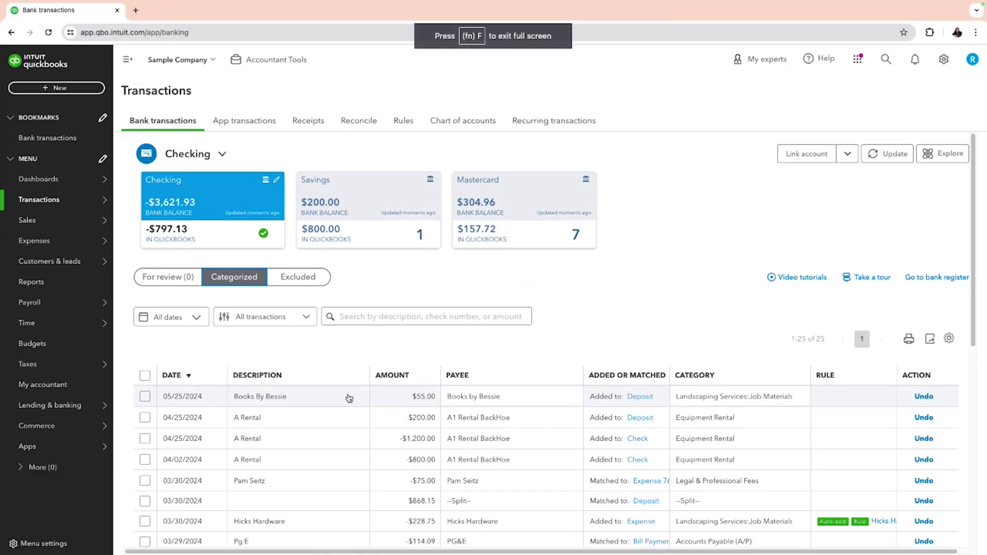
Inspect the deposit linked to the 05/25/2024 Books By Bessie transaction and close it without changes.
left_click(634, 399)
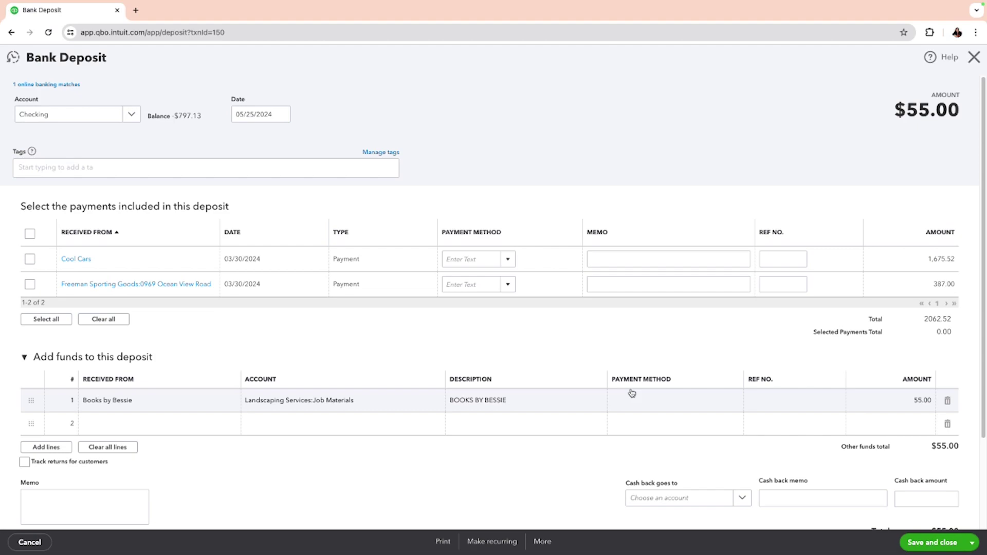
left_click(974, 58)
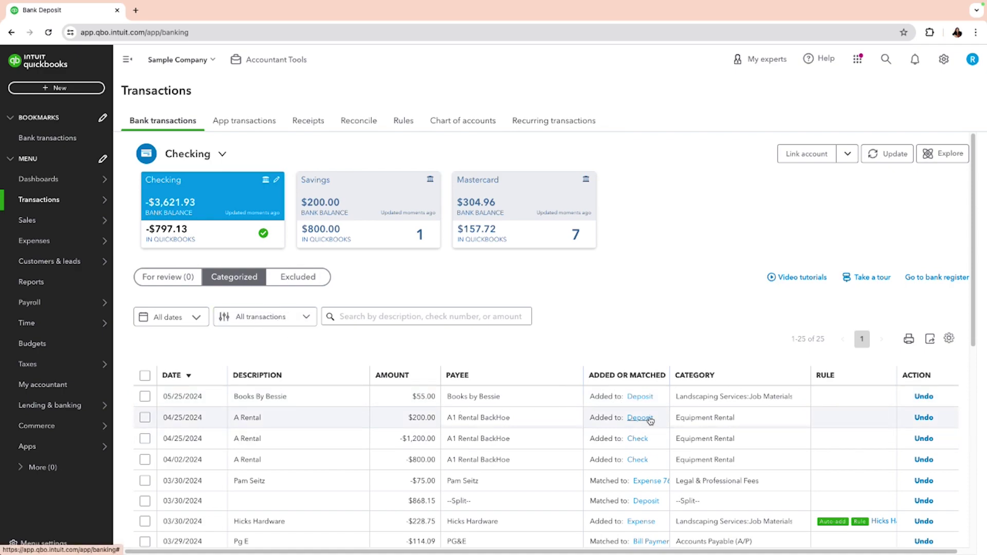
left_click(640, 397)
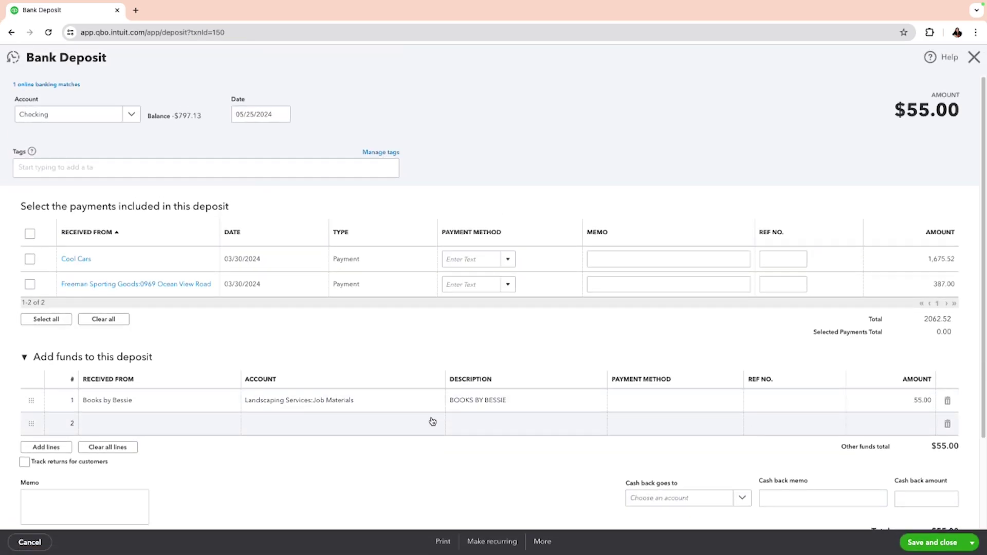
left_click(973, 57)
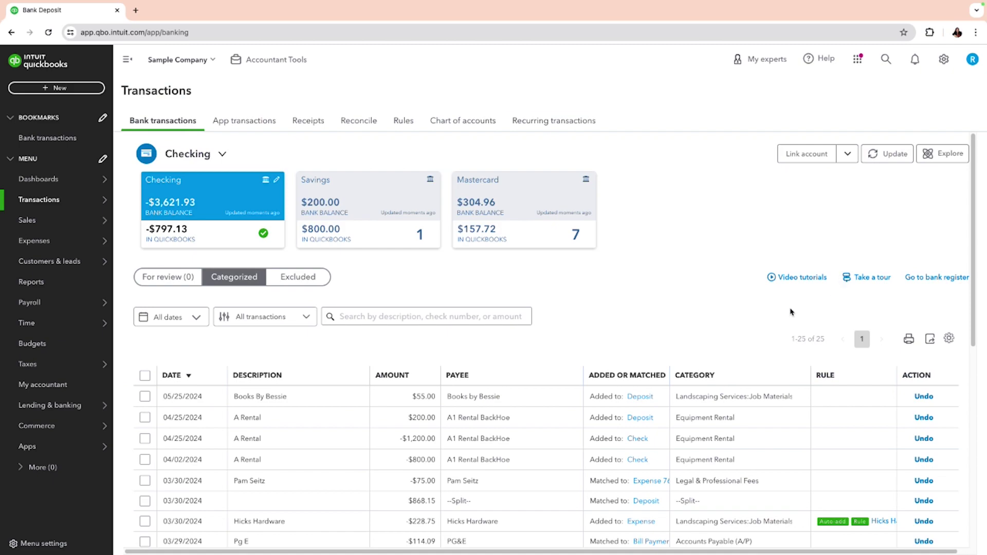